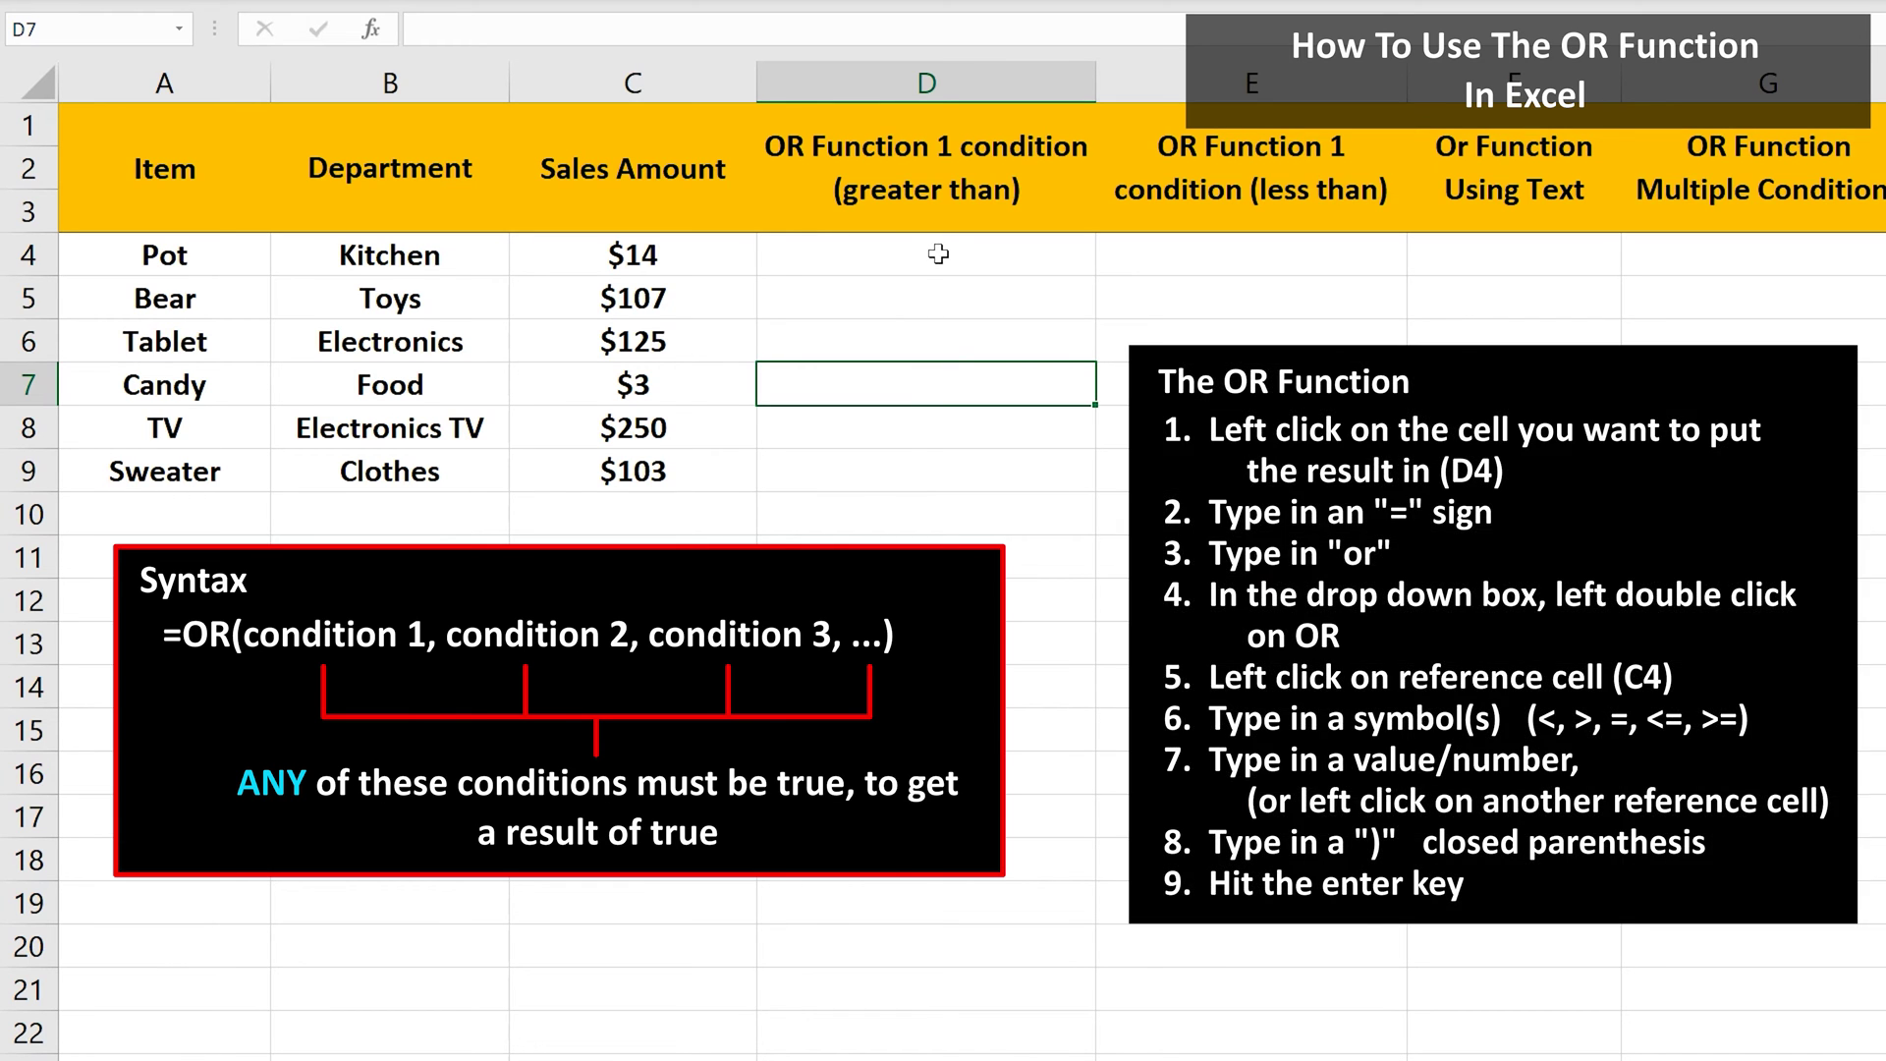
Enter =OR(C4>100) in D4 to test whether Sales Amount exceeds 100.
{"action": "left_click", "coordinate": [938, 258]}
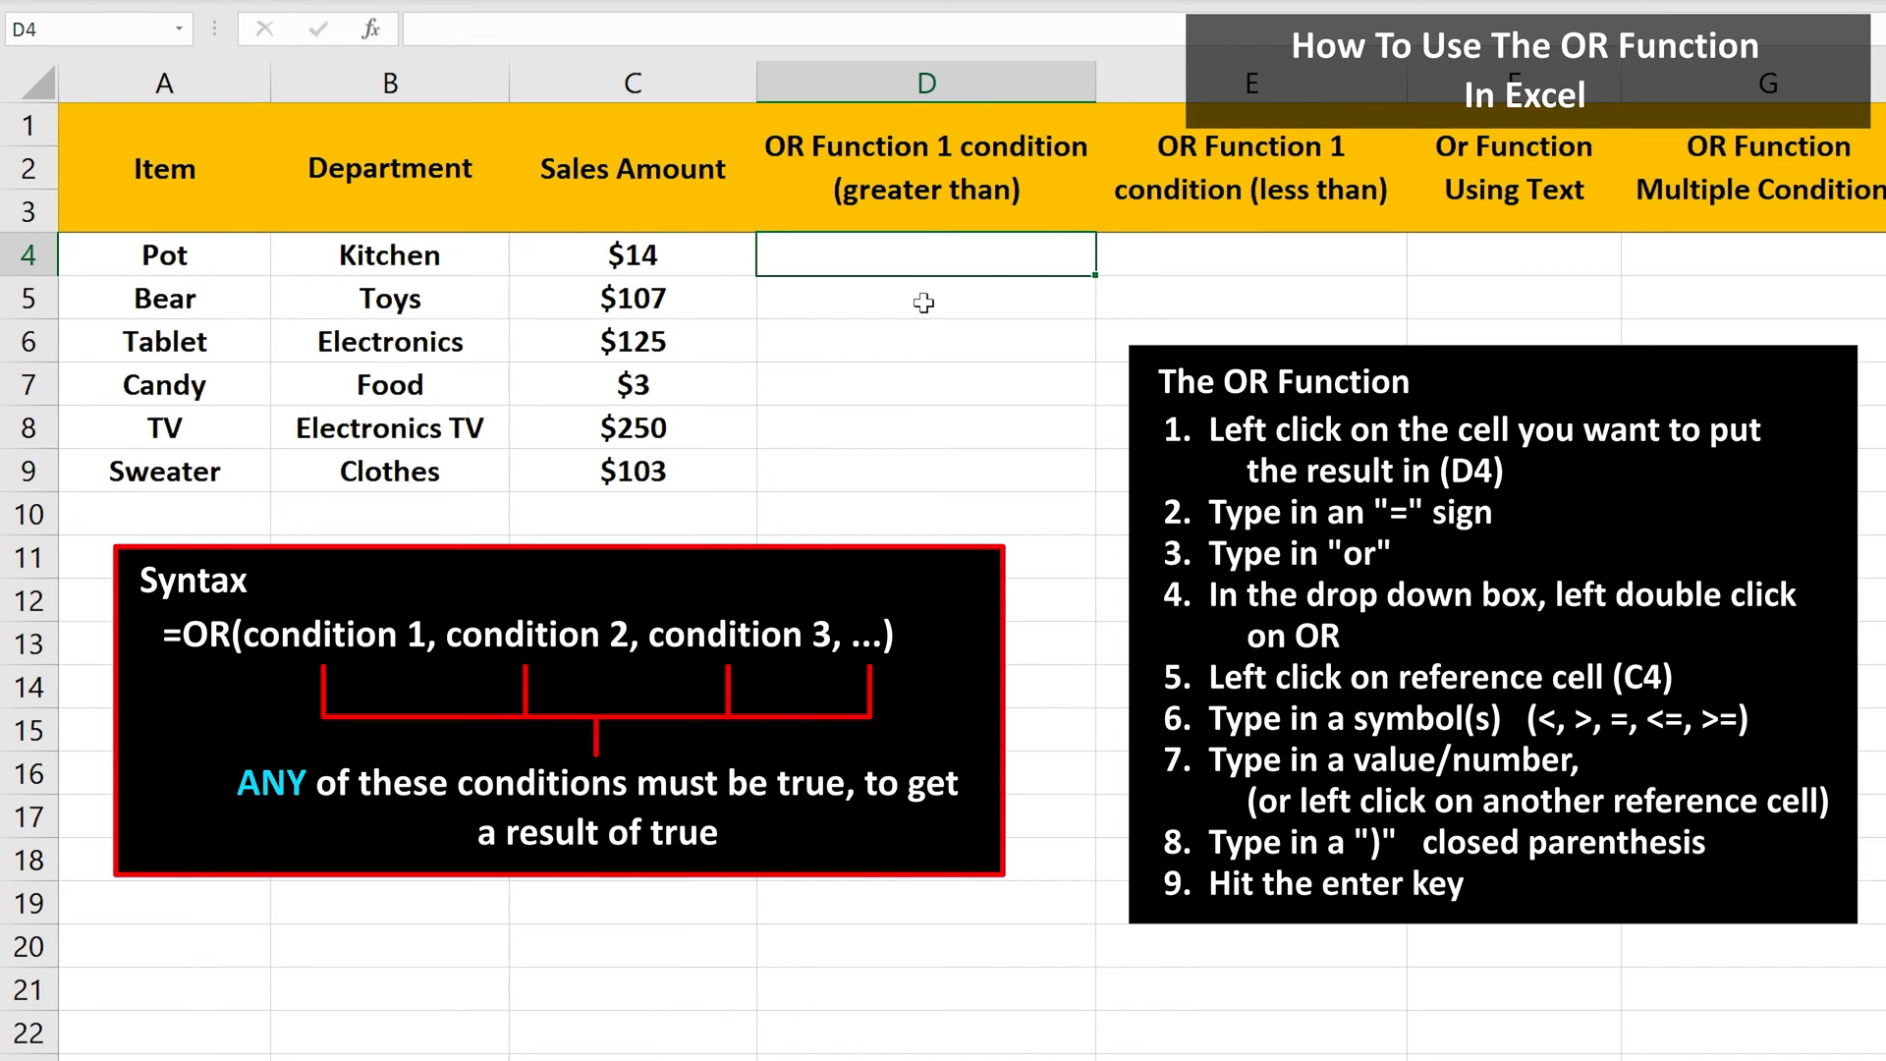
{"action": "type", "text": "="}
{"action": "type", "text": "o"}
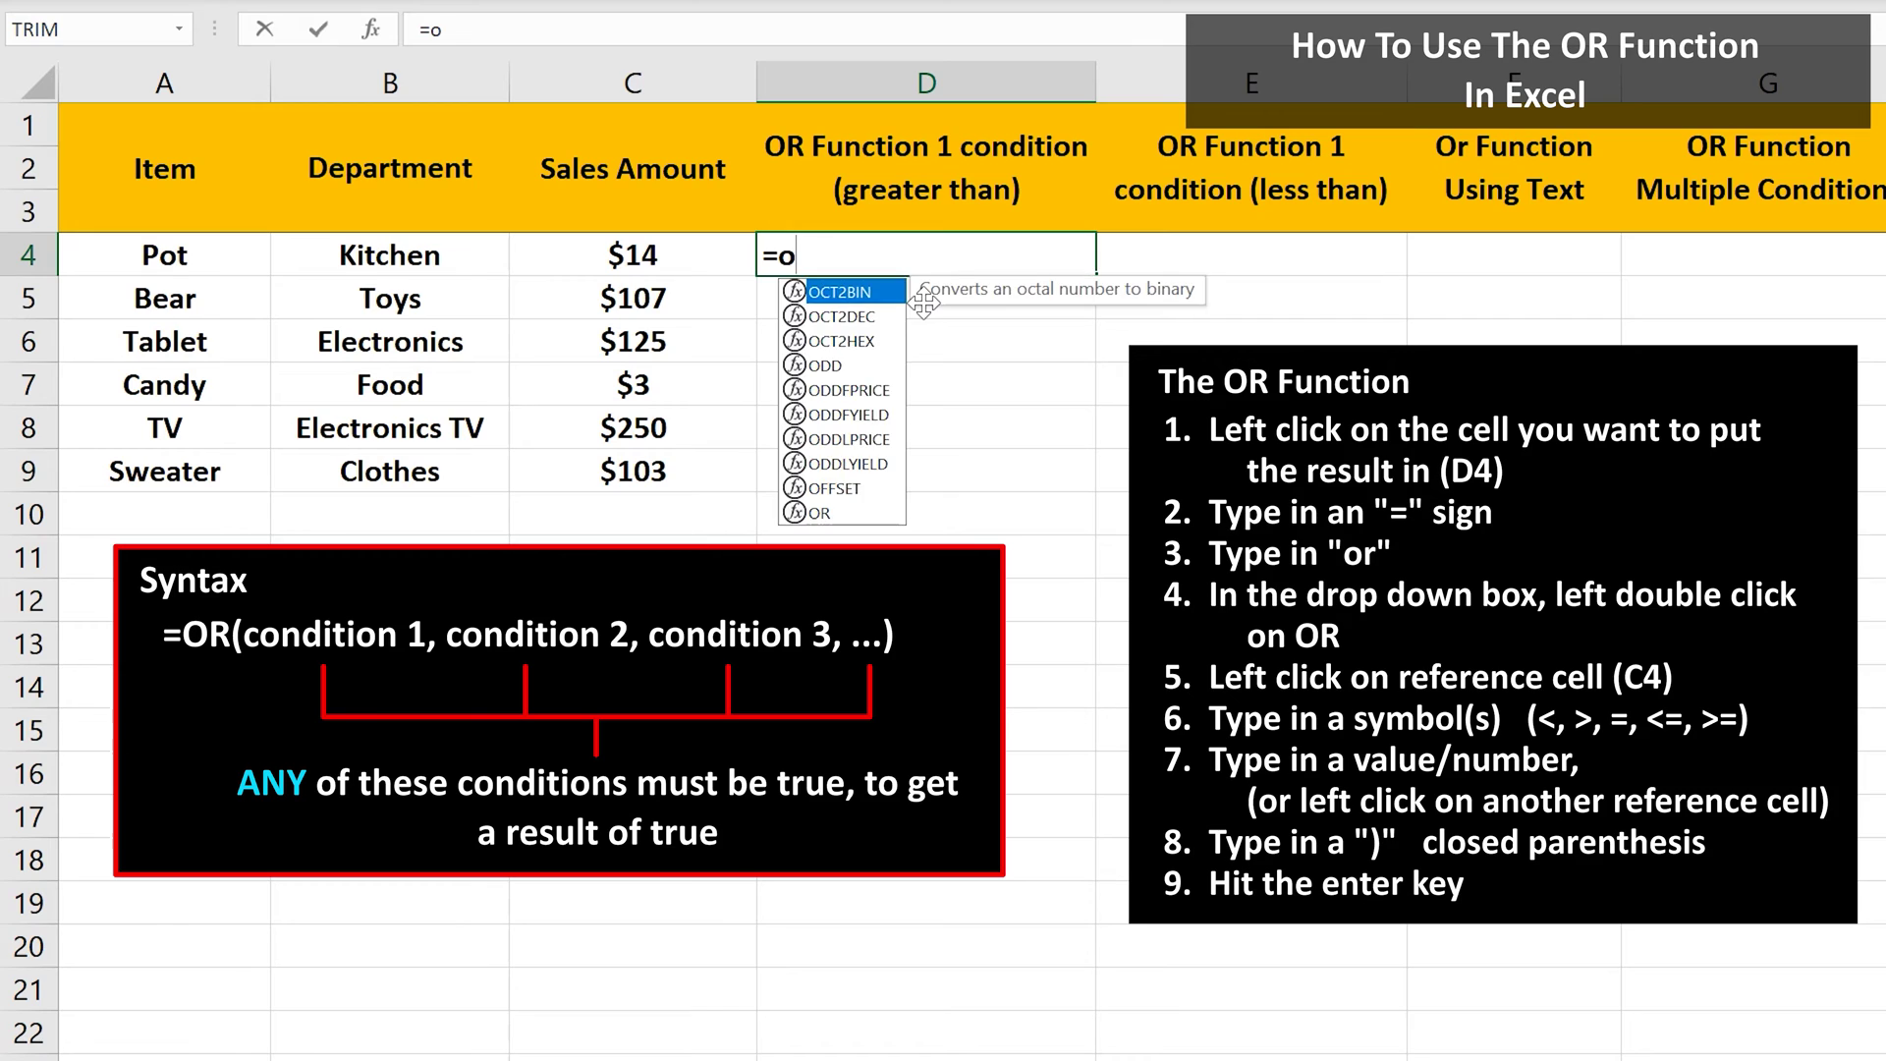
{"action": "type", "text": "r"}
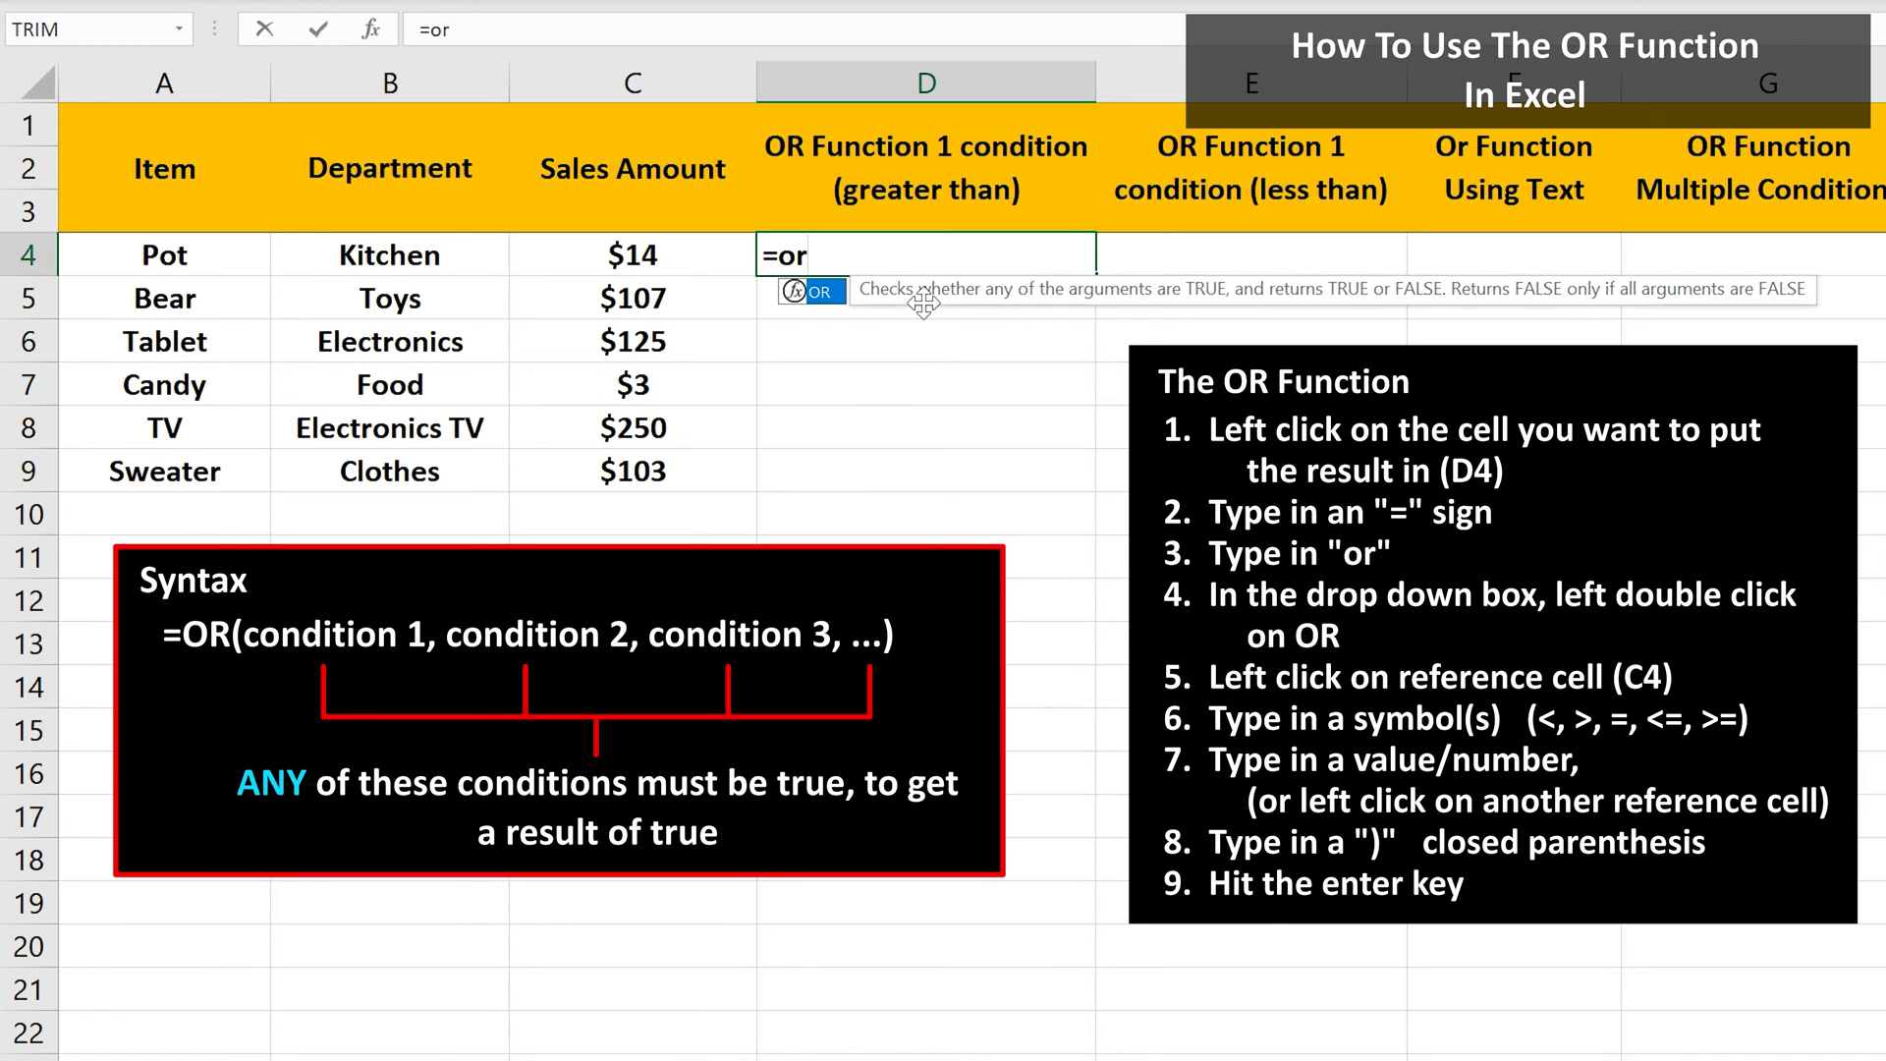
{"action": "double_click", "coordinate": [819, 291]}
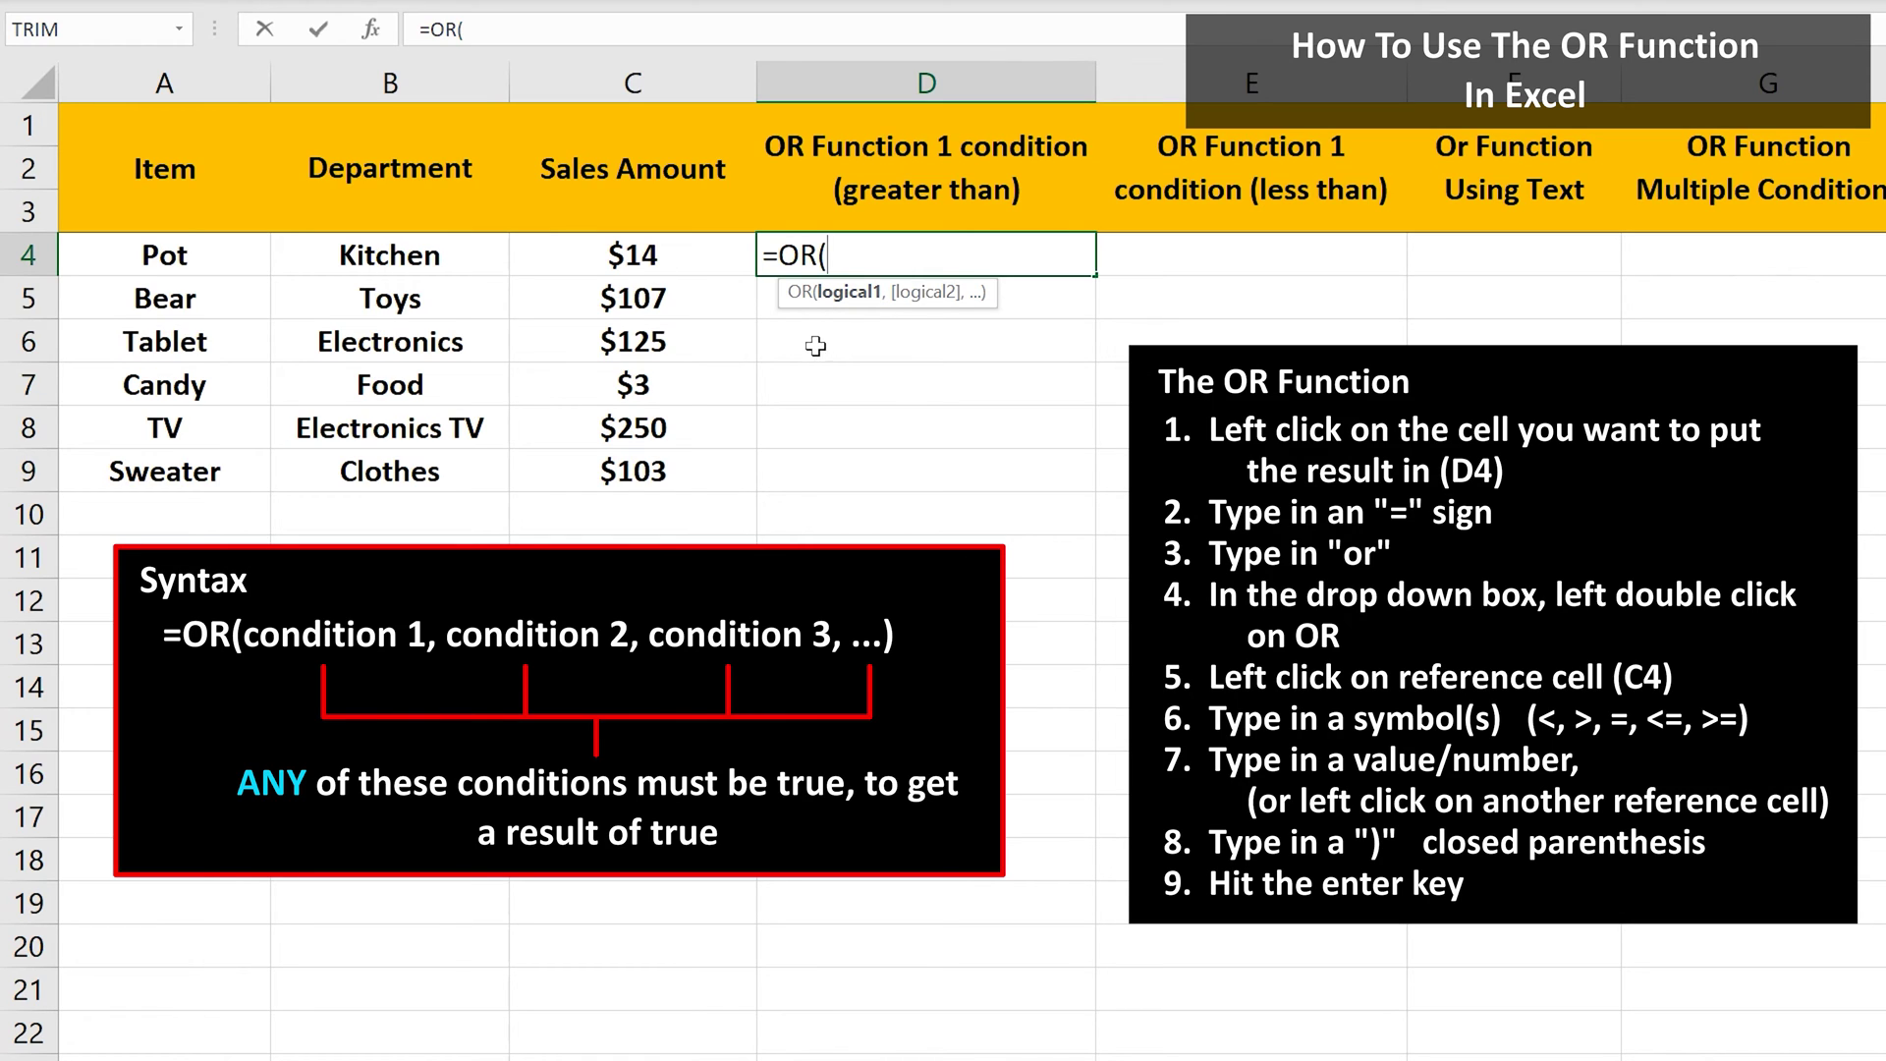
{"action": "left_click", "coordinate": [716, 263]}
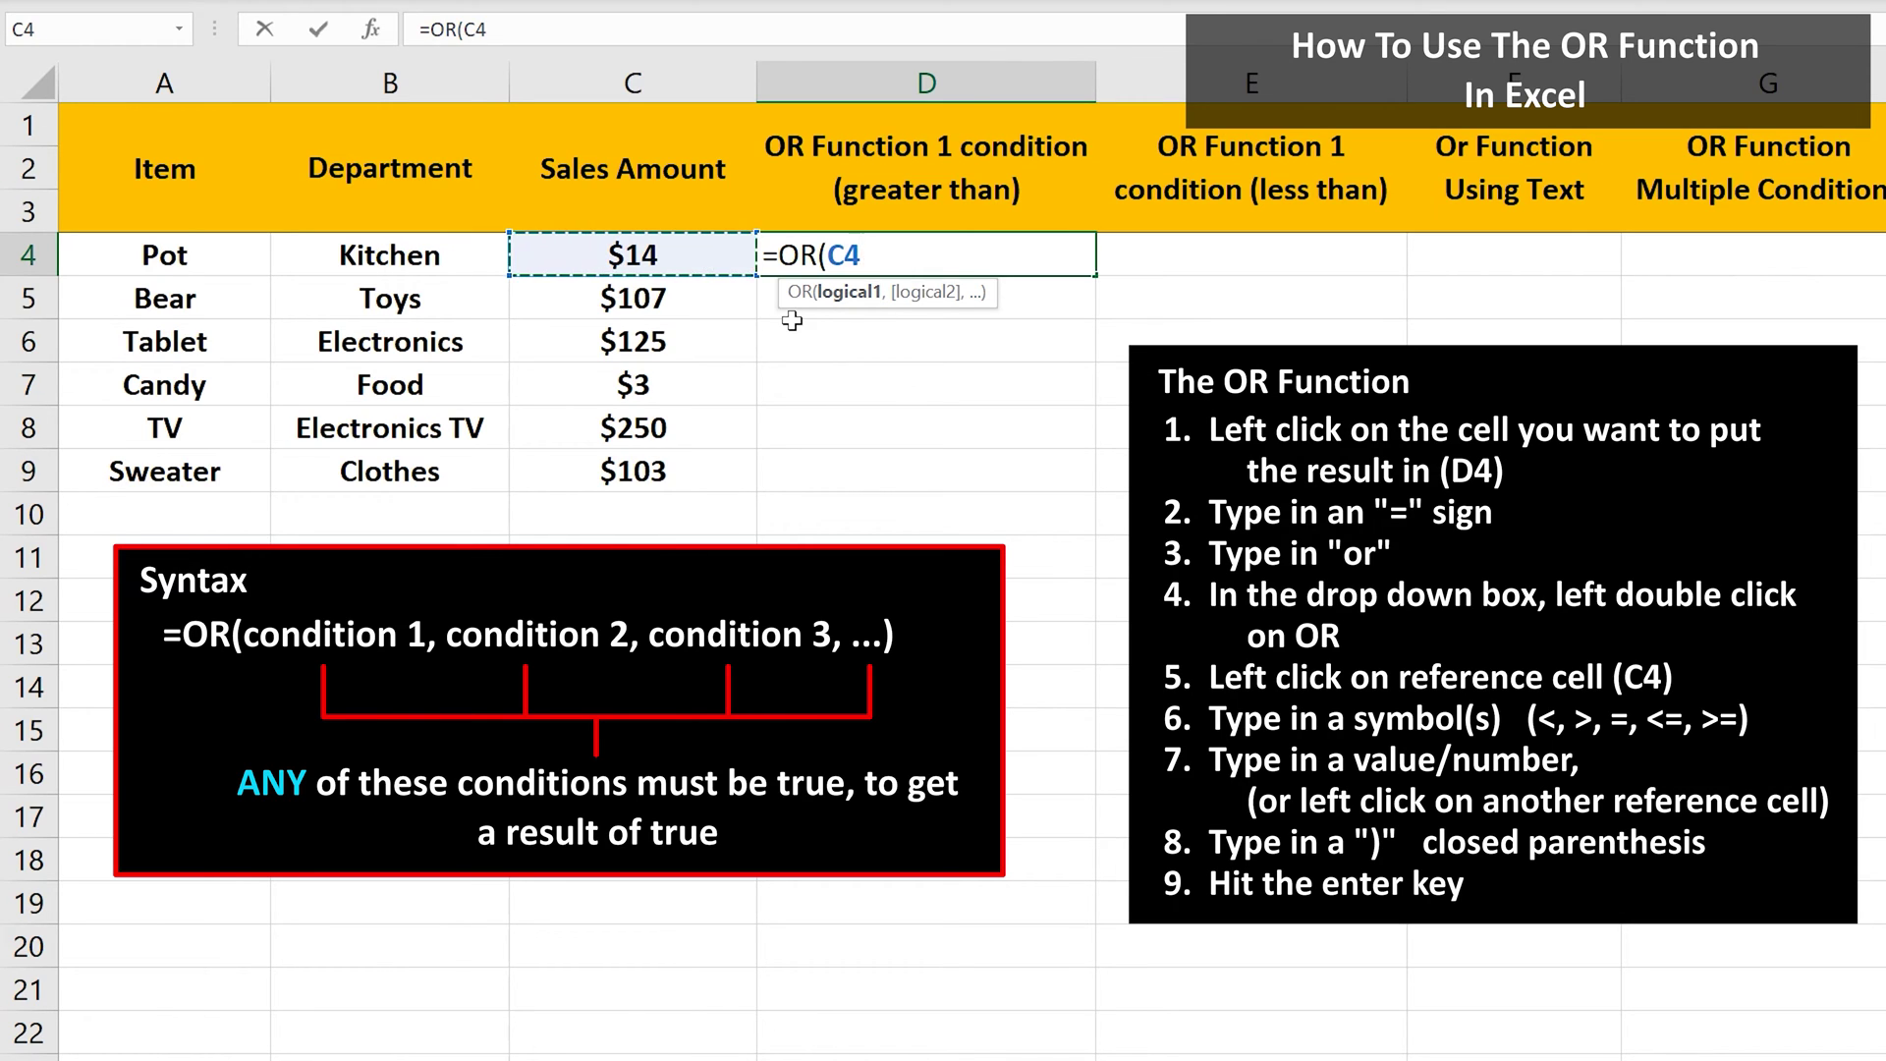
{"action": "type", "text": ">"}
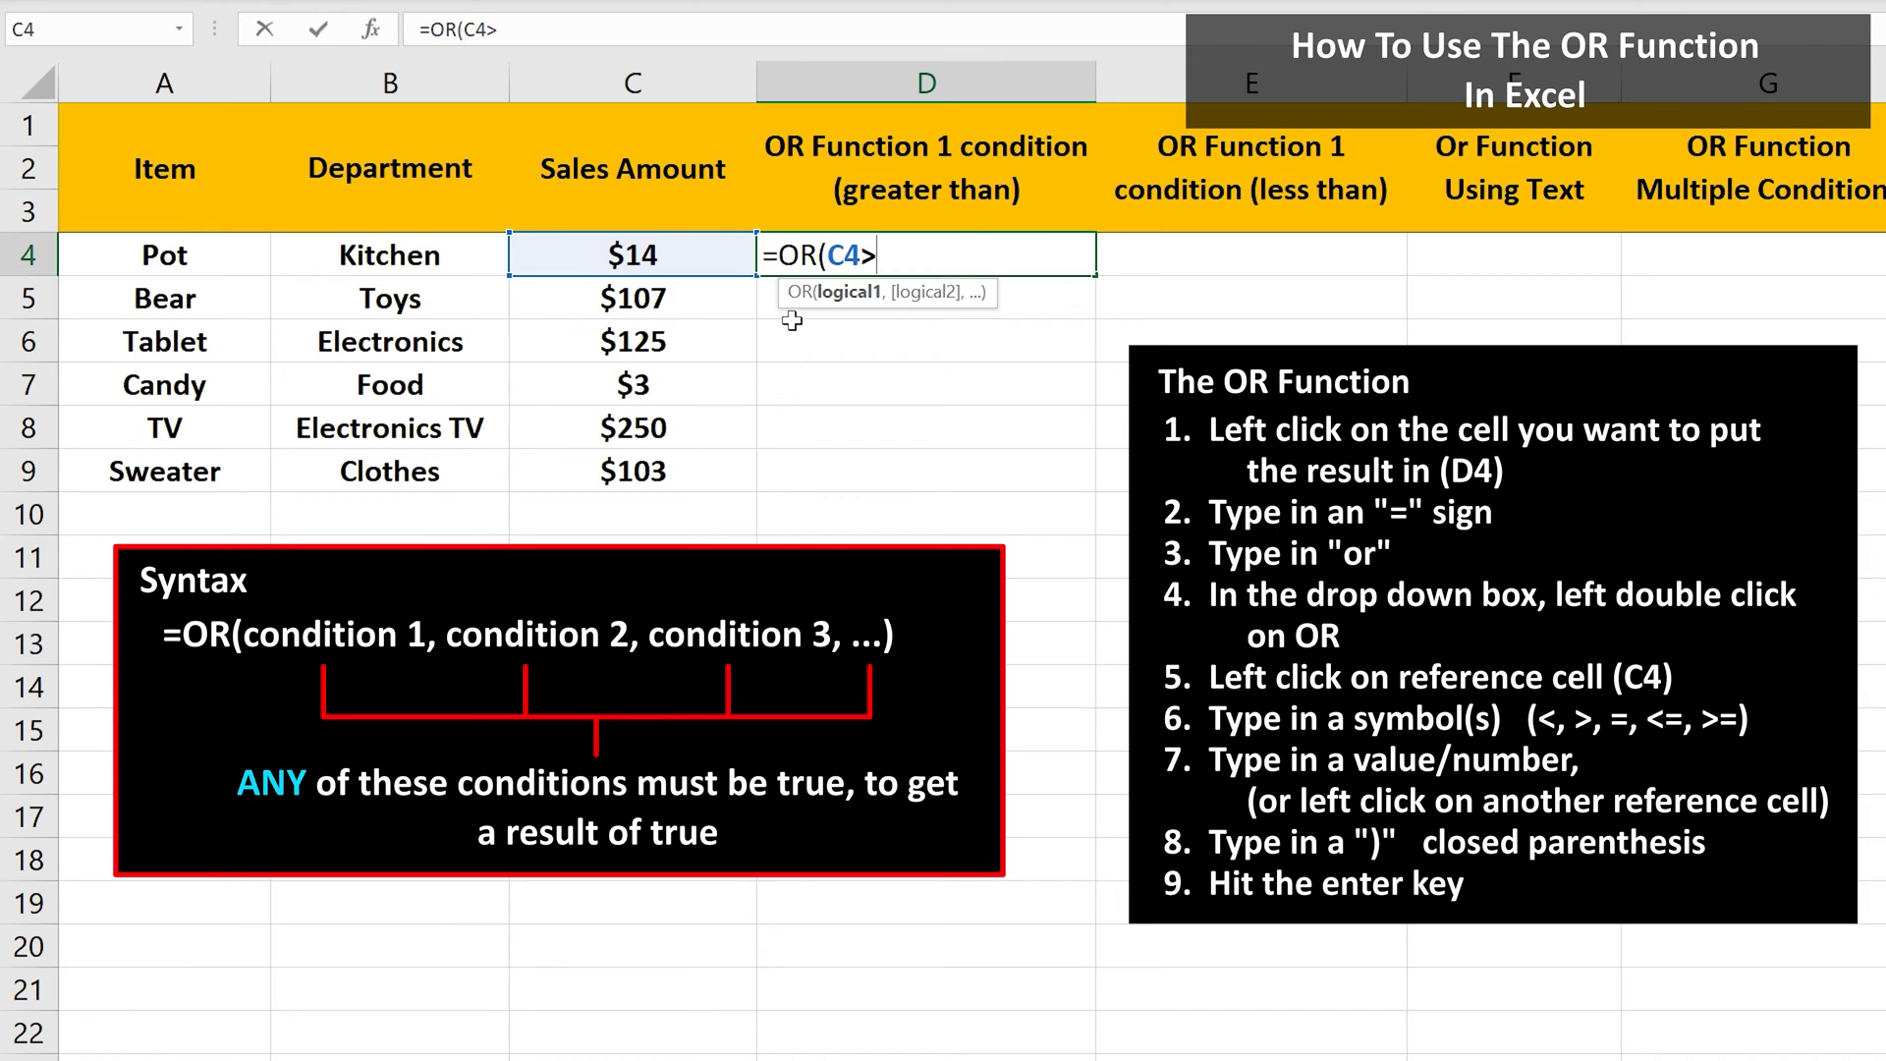
{"action": "type", "text": "100"}
{"action": "type", "text": ")"}
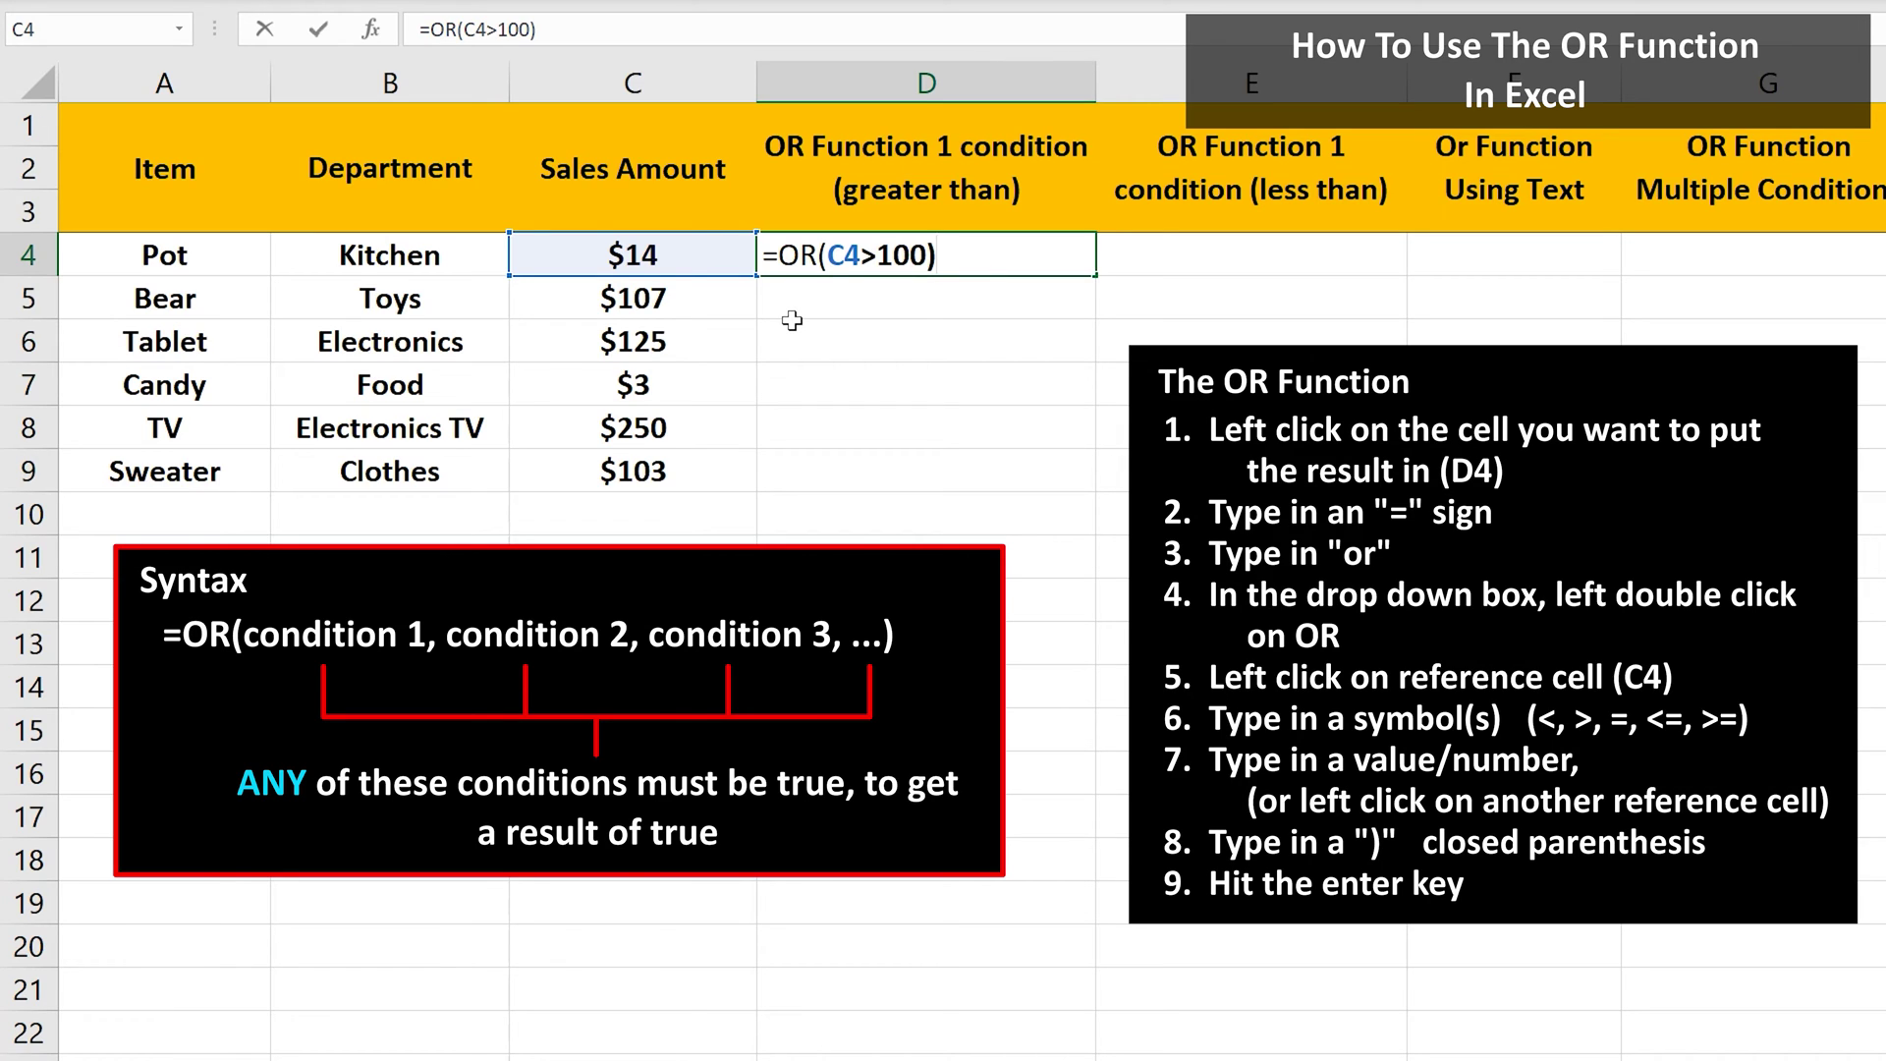
{"action": "key", "text": "Return"}
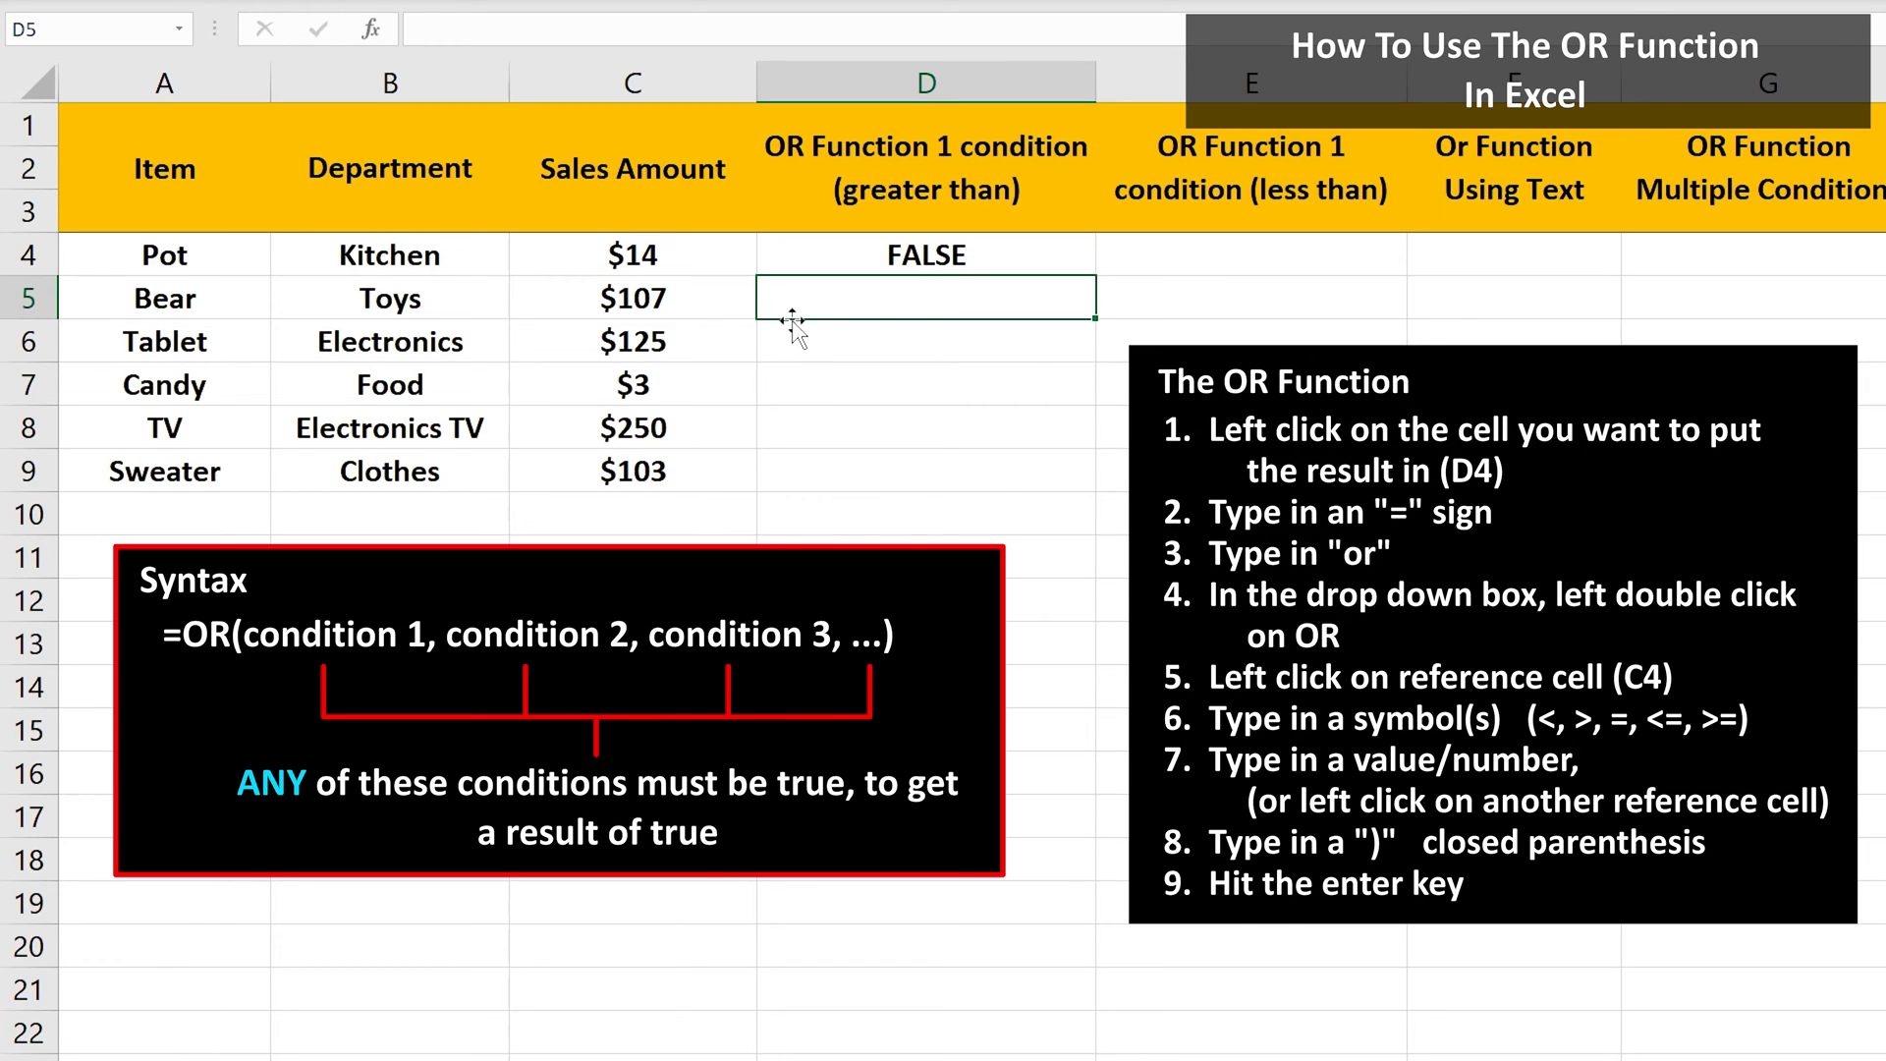
Copy the D4 formula down through D9.
{"action": "left_click", "coordinate": [926, 256]}
{"action": "left_click_drag", "start_coordinate": [1095, 277], "coordinate": [1083, 483]}
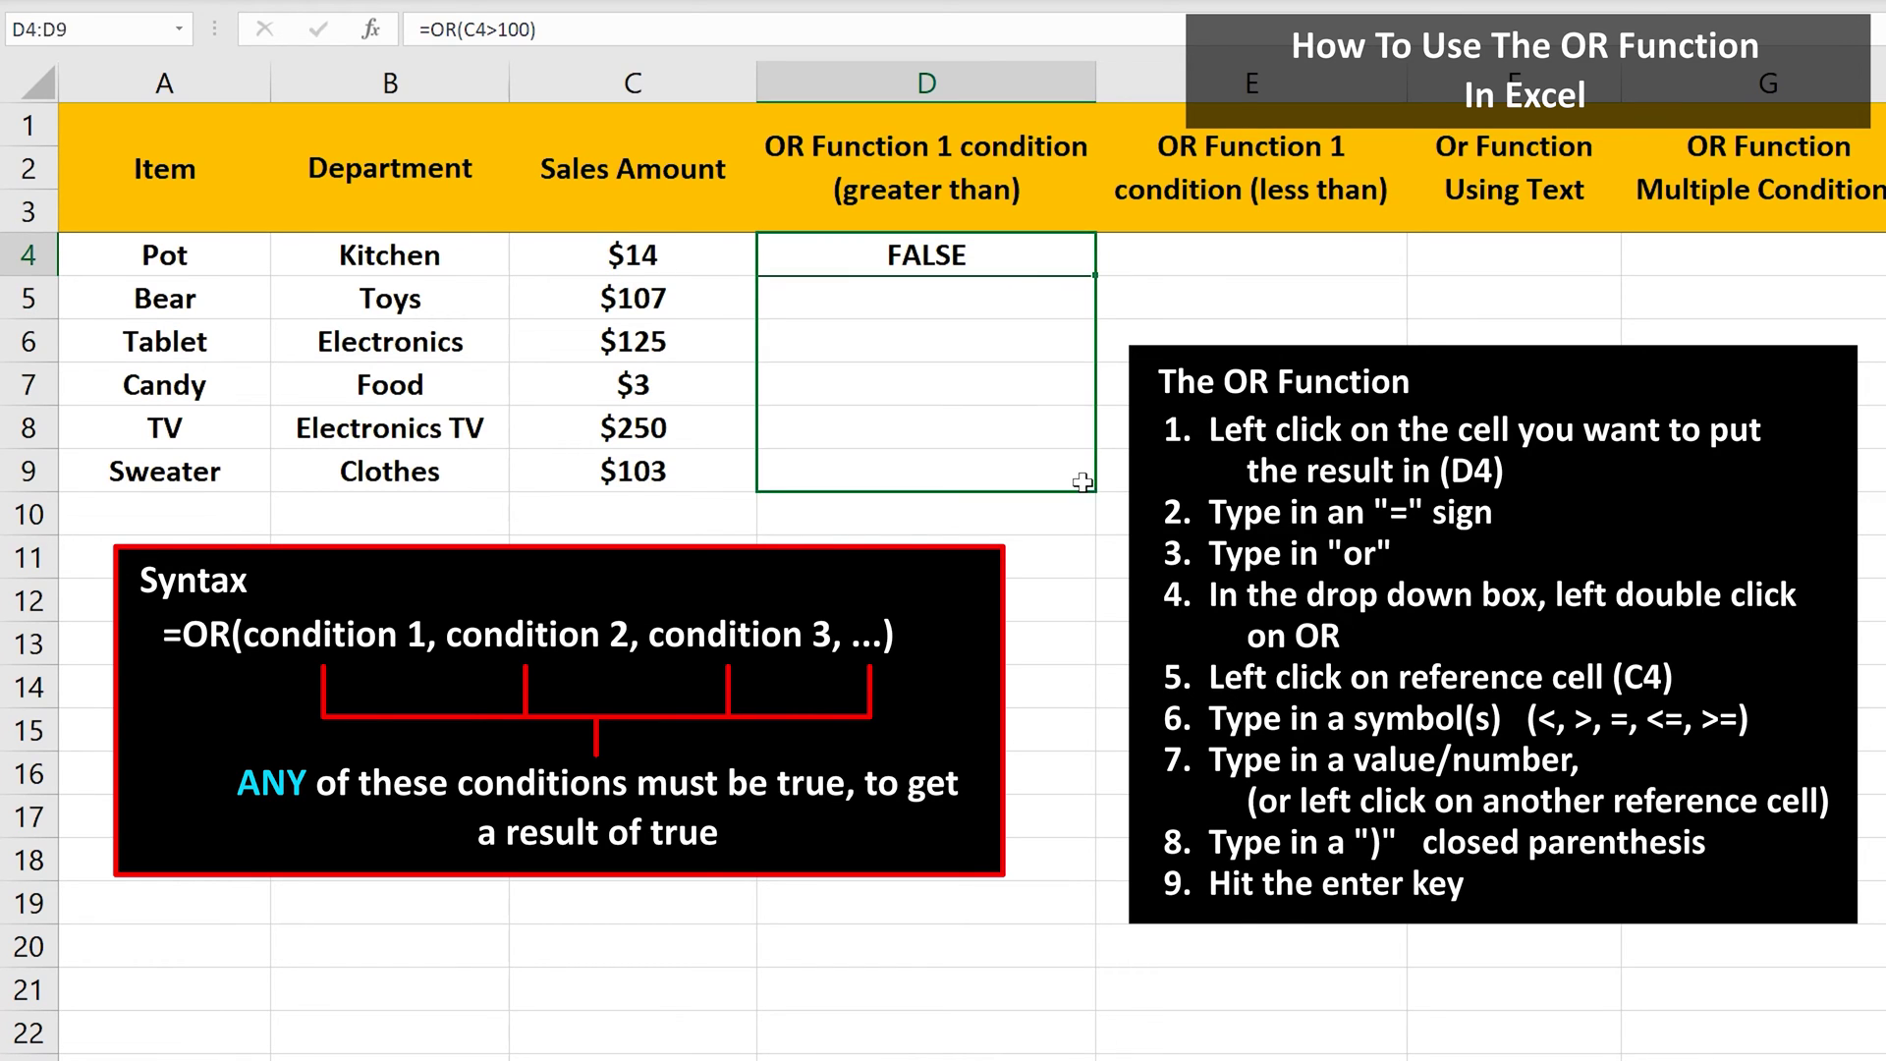
{"action": "left_click", "coordinate": [1036, 558]}
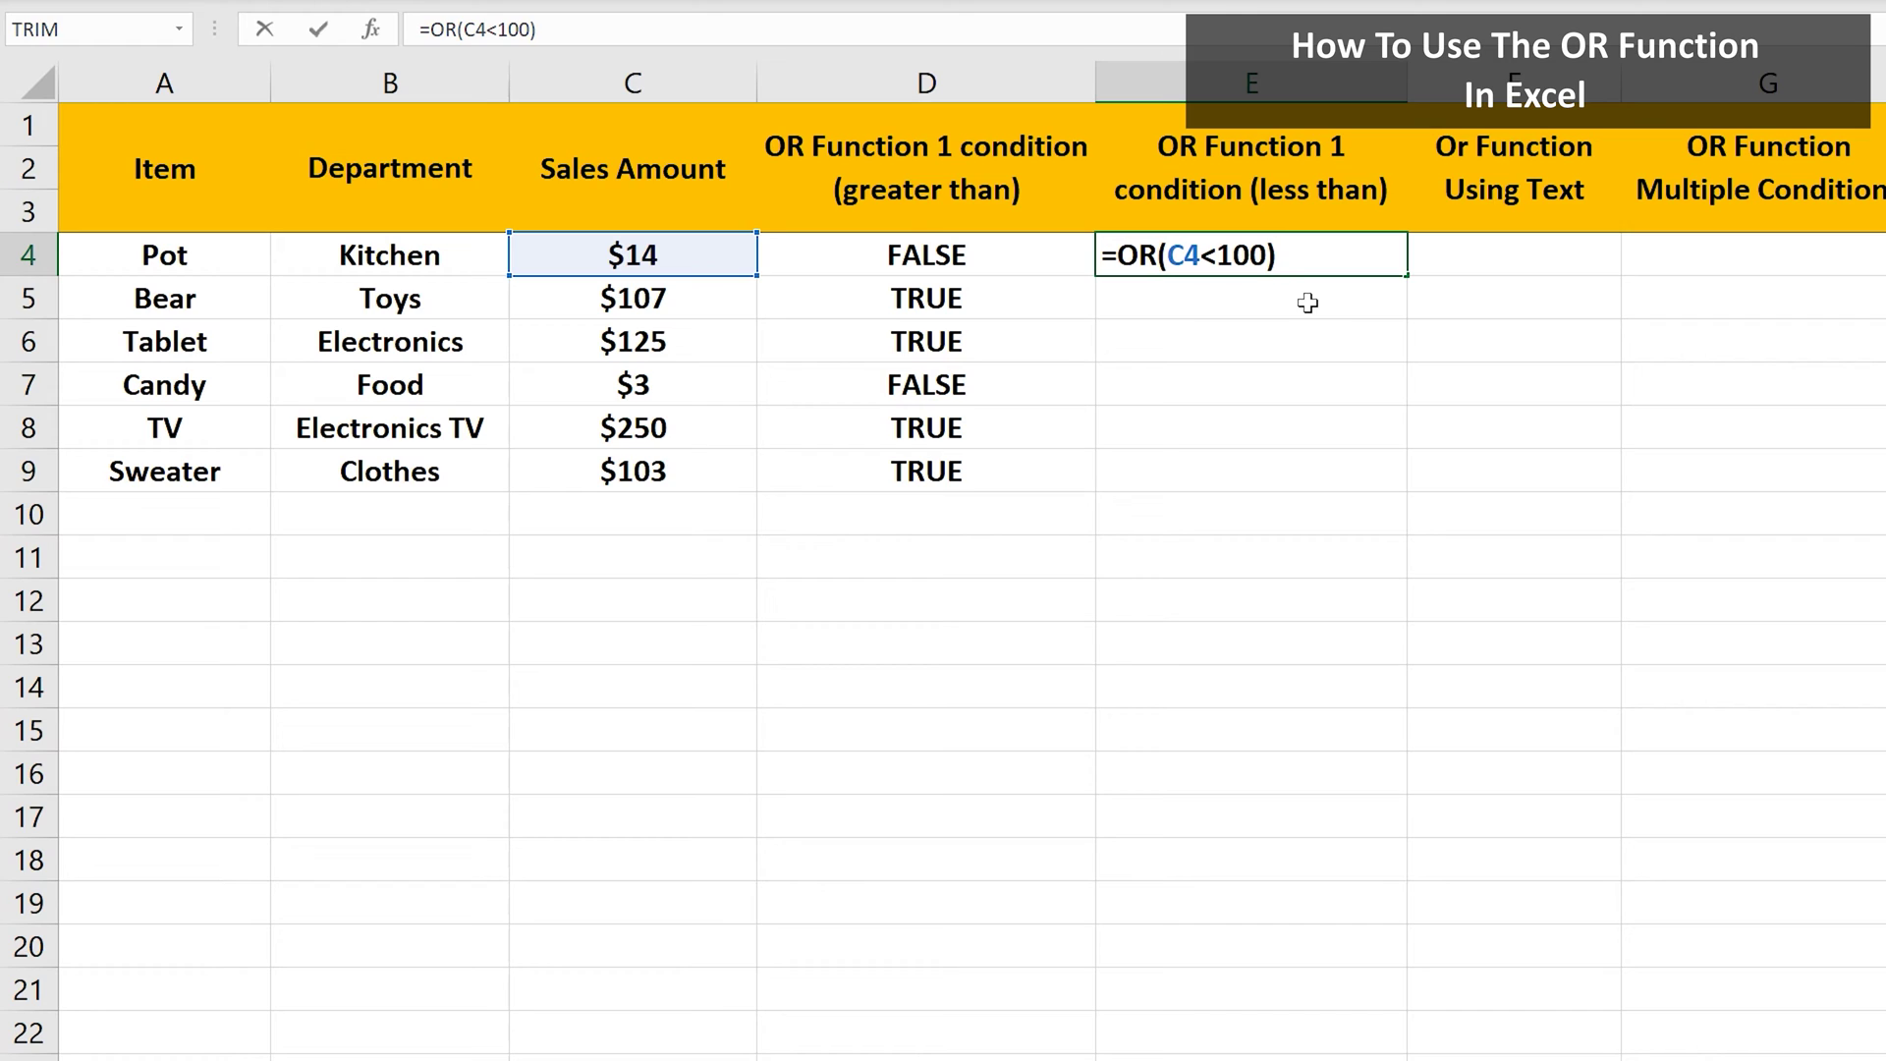
Commit =OR(C4<100) in E4 and copy it down through E9.
{"action": "key", "text": "Return"}
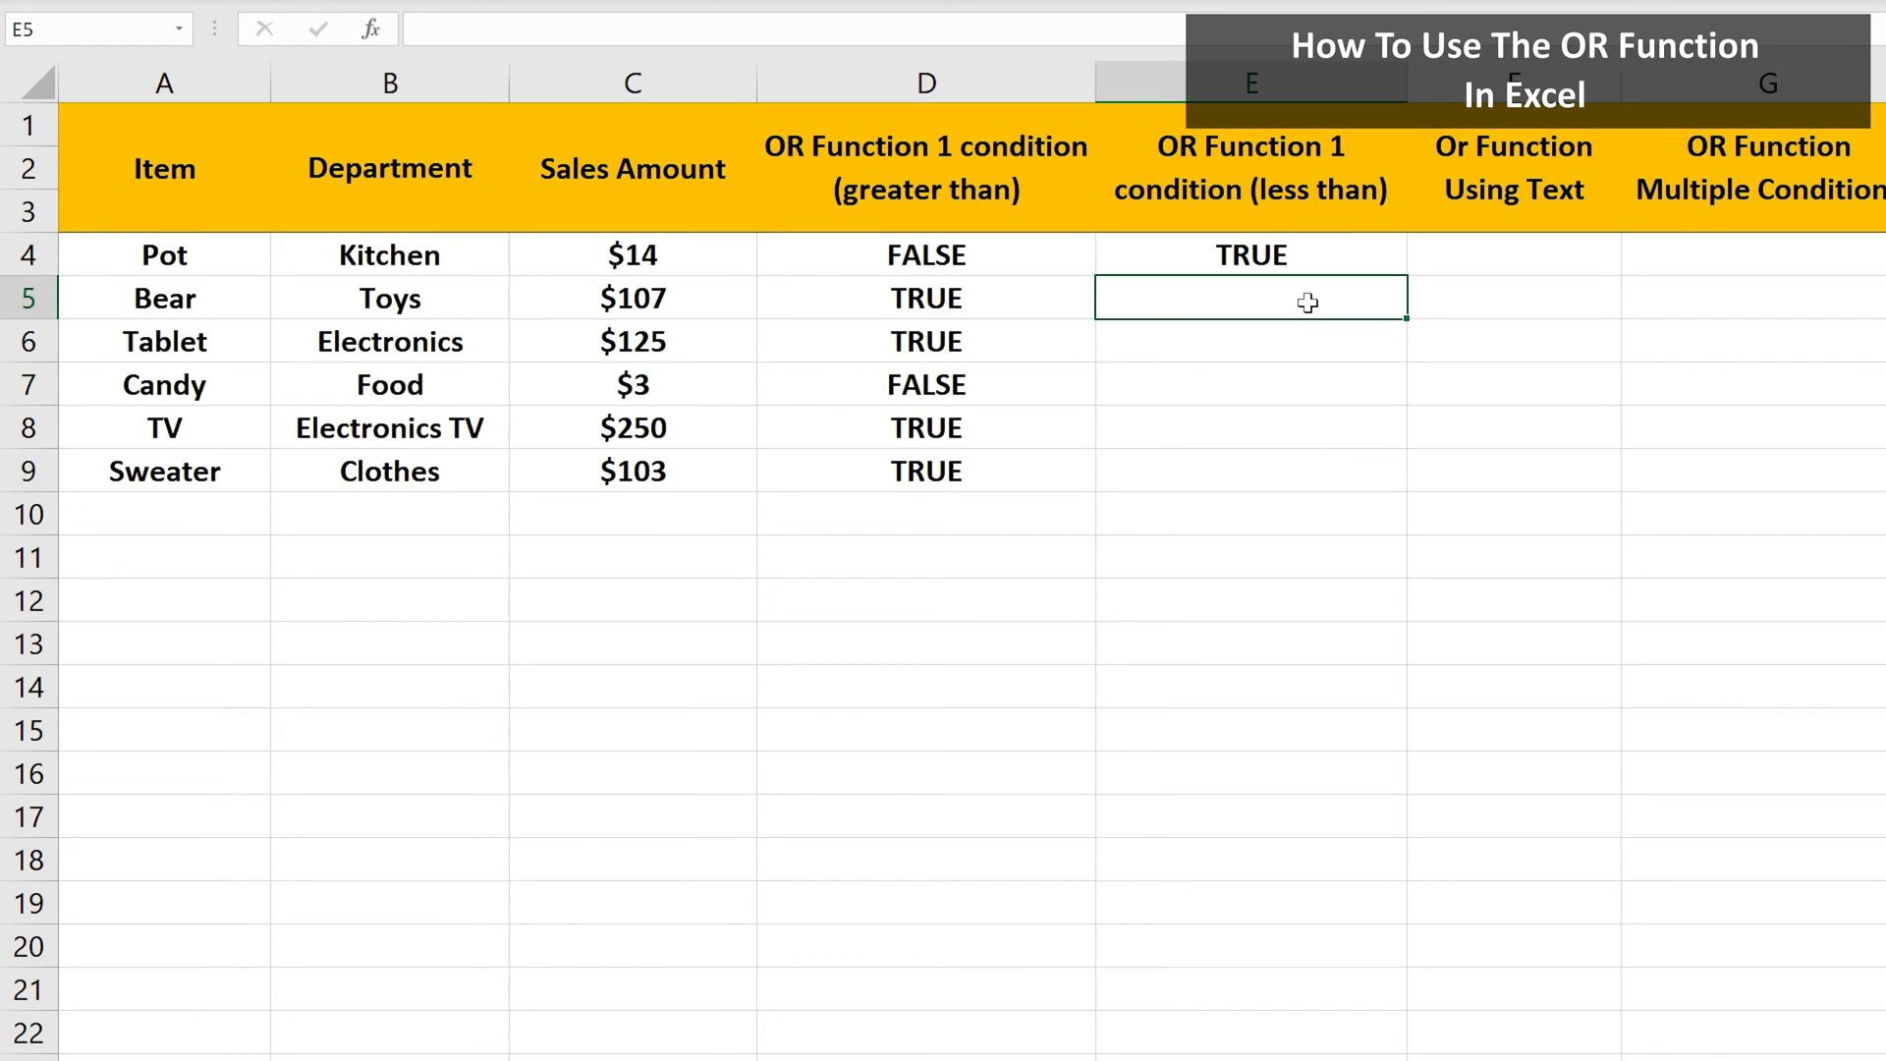
{"action": "left_click", "coordinate": [1345, 263]}
{"action": "left_click_drag", "start_coordinate": [1408, 277], "coordinate": [1412, 484]}
{"action": "left_click", "coordinate": [1360, 550]}
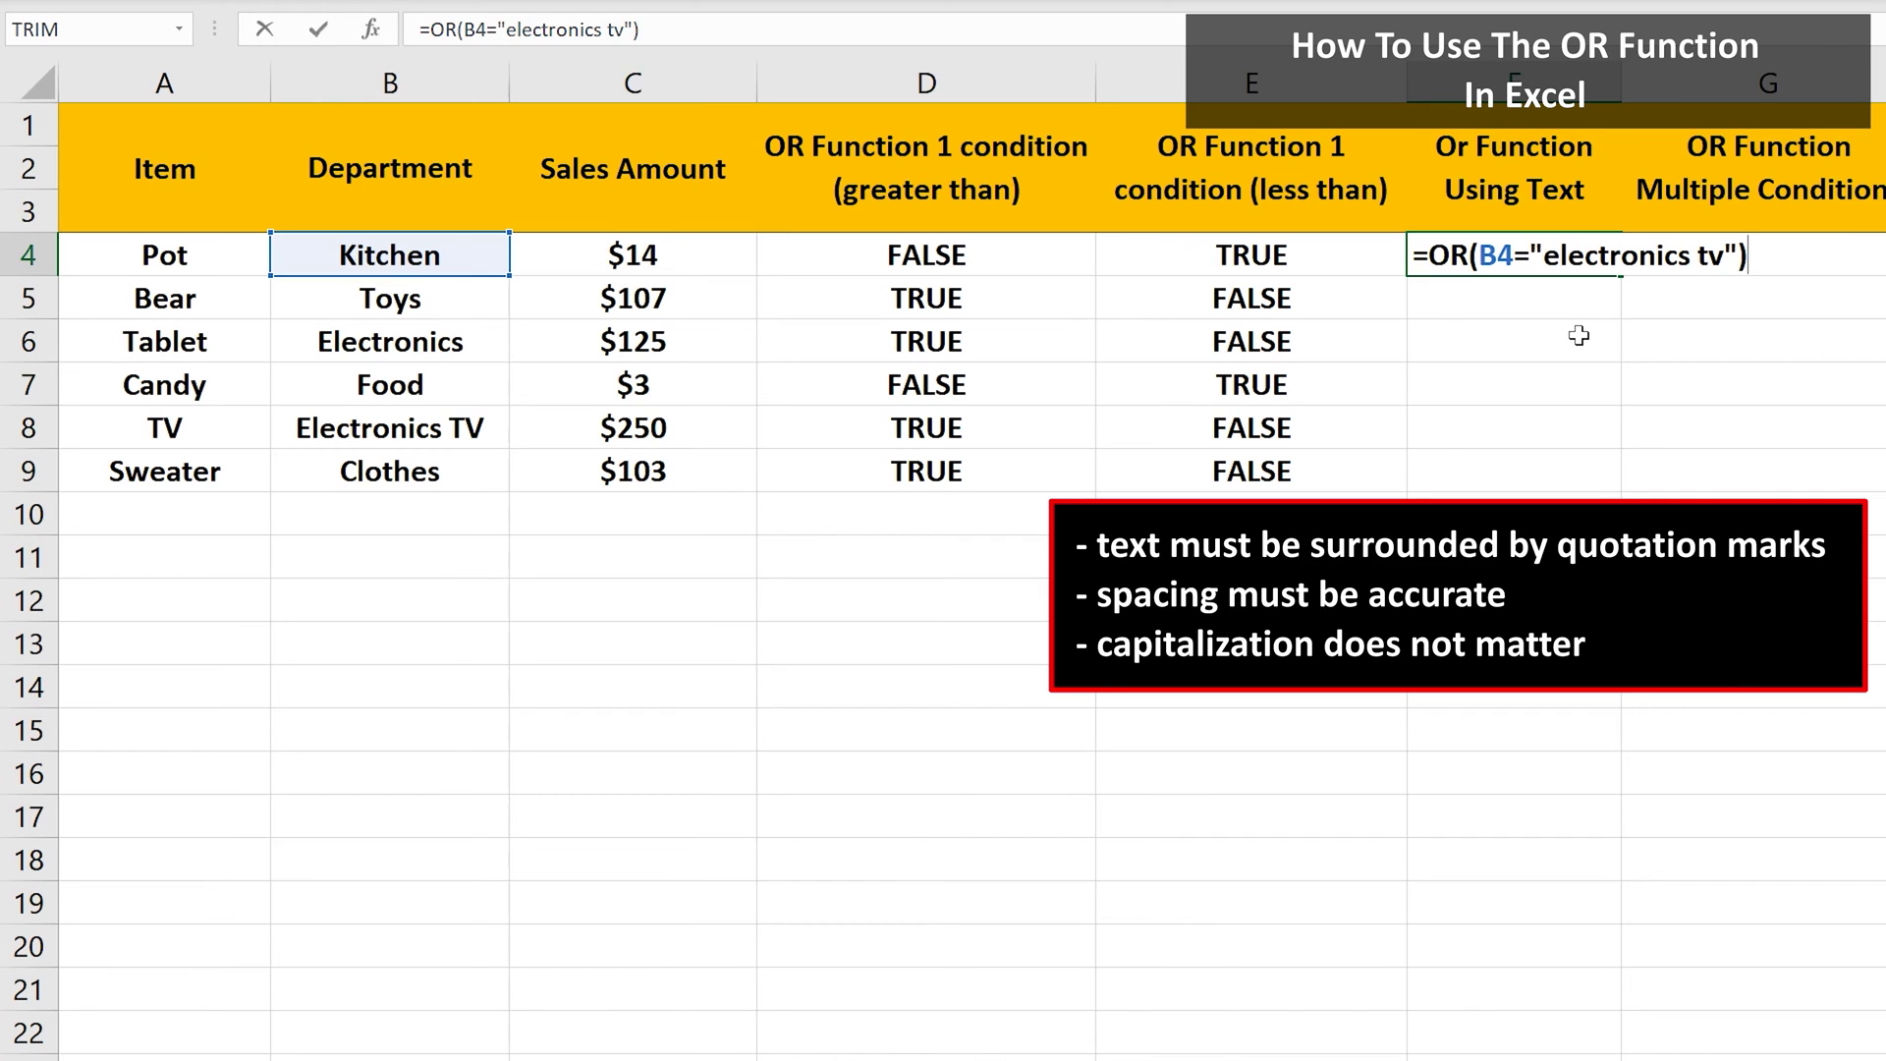
Commit =OR(B4="electronics tv") in F4 and copy it down through F9.
{"action": "key", "text": "Return"}
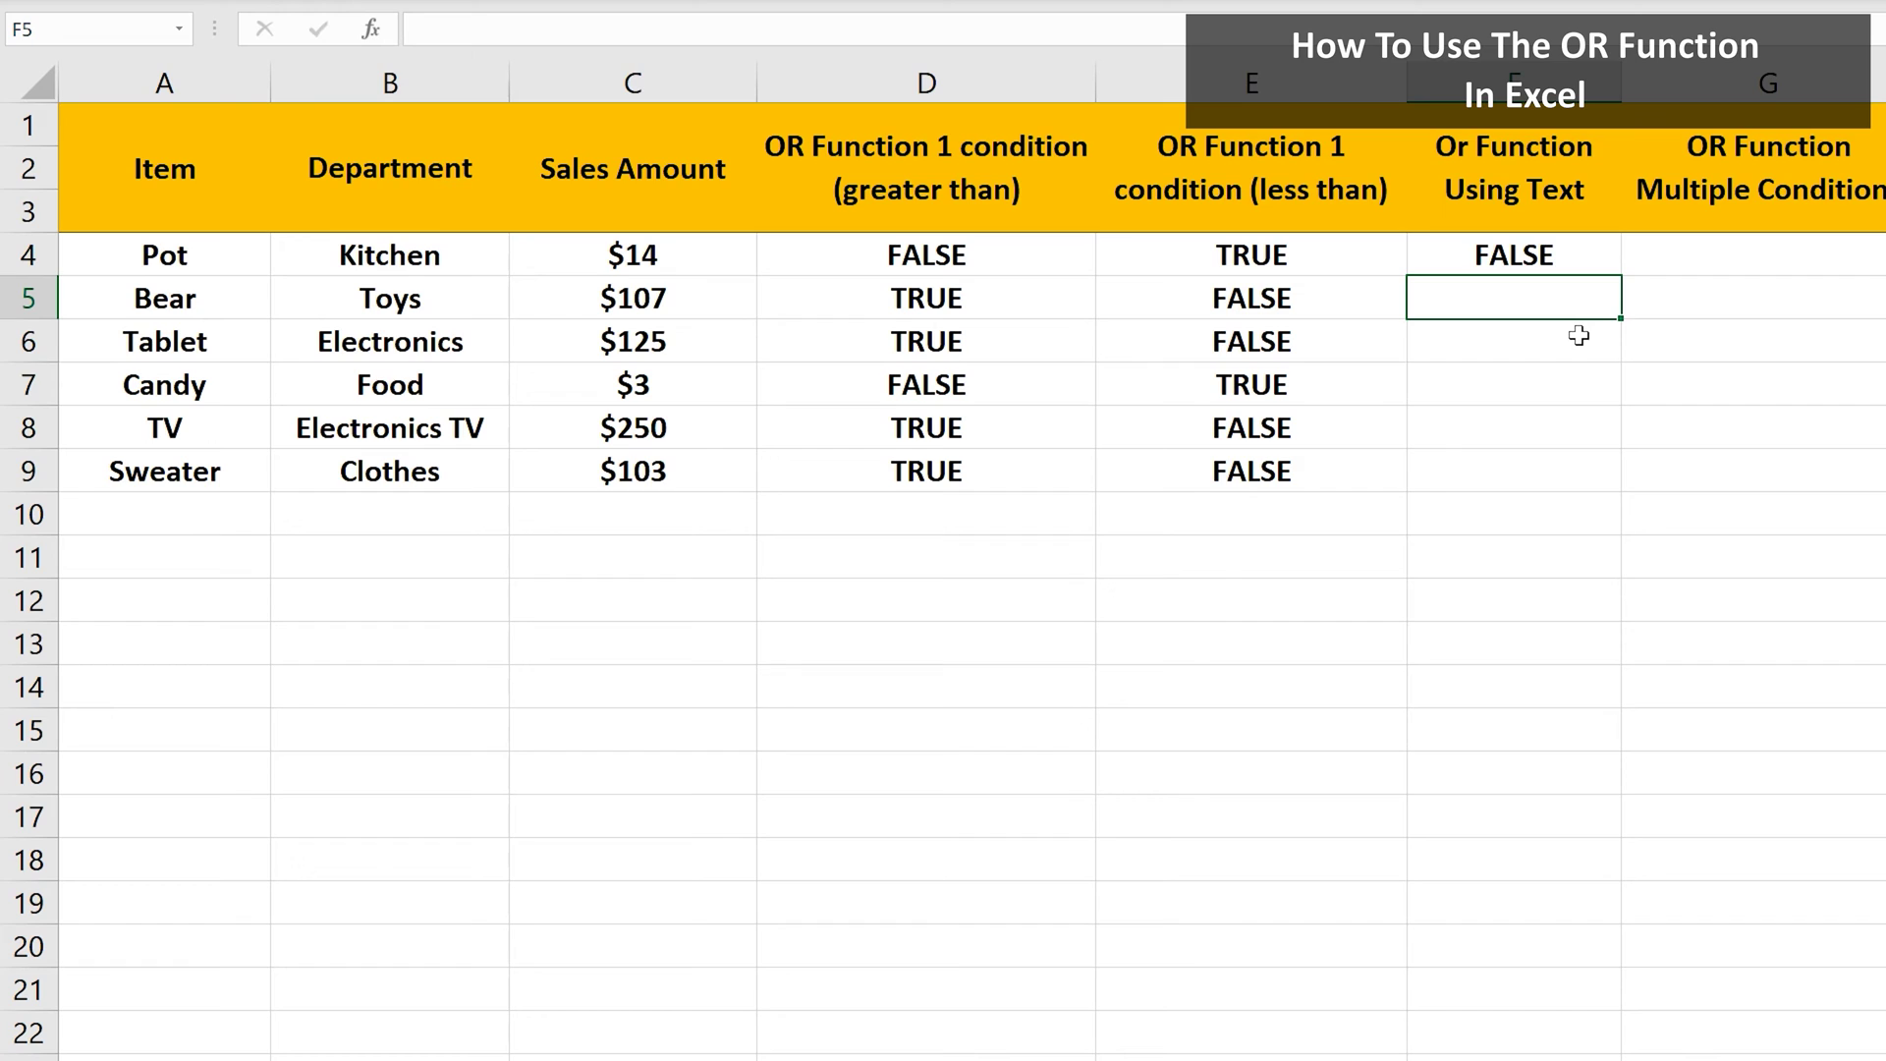
{"action": "left_click", "coordinate": [1513, 256]}
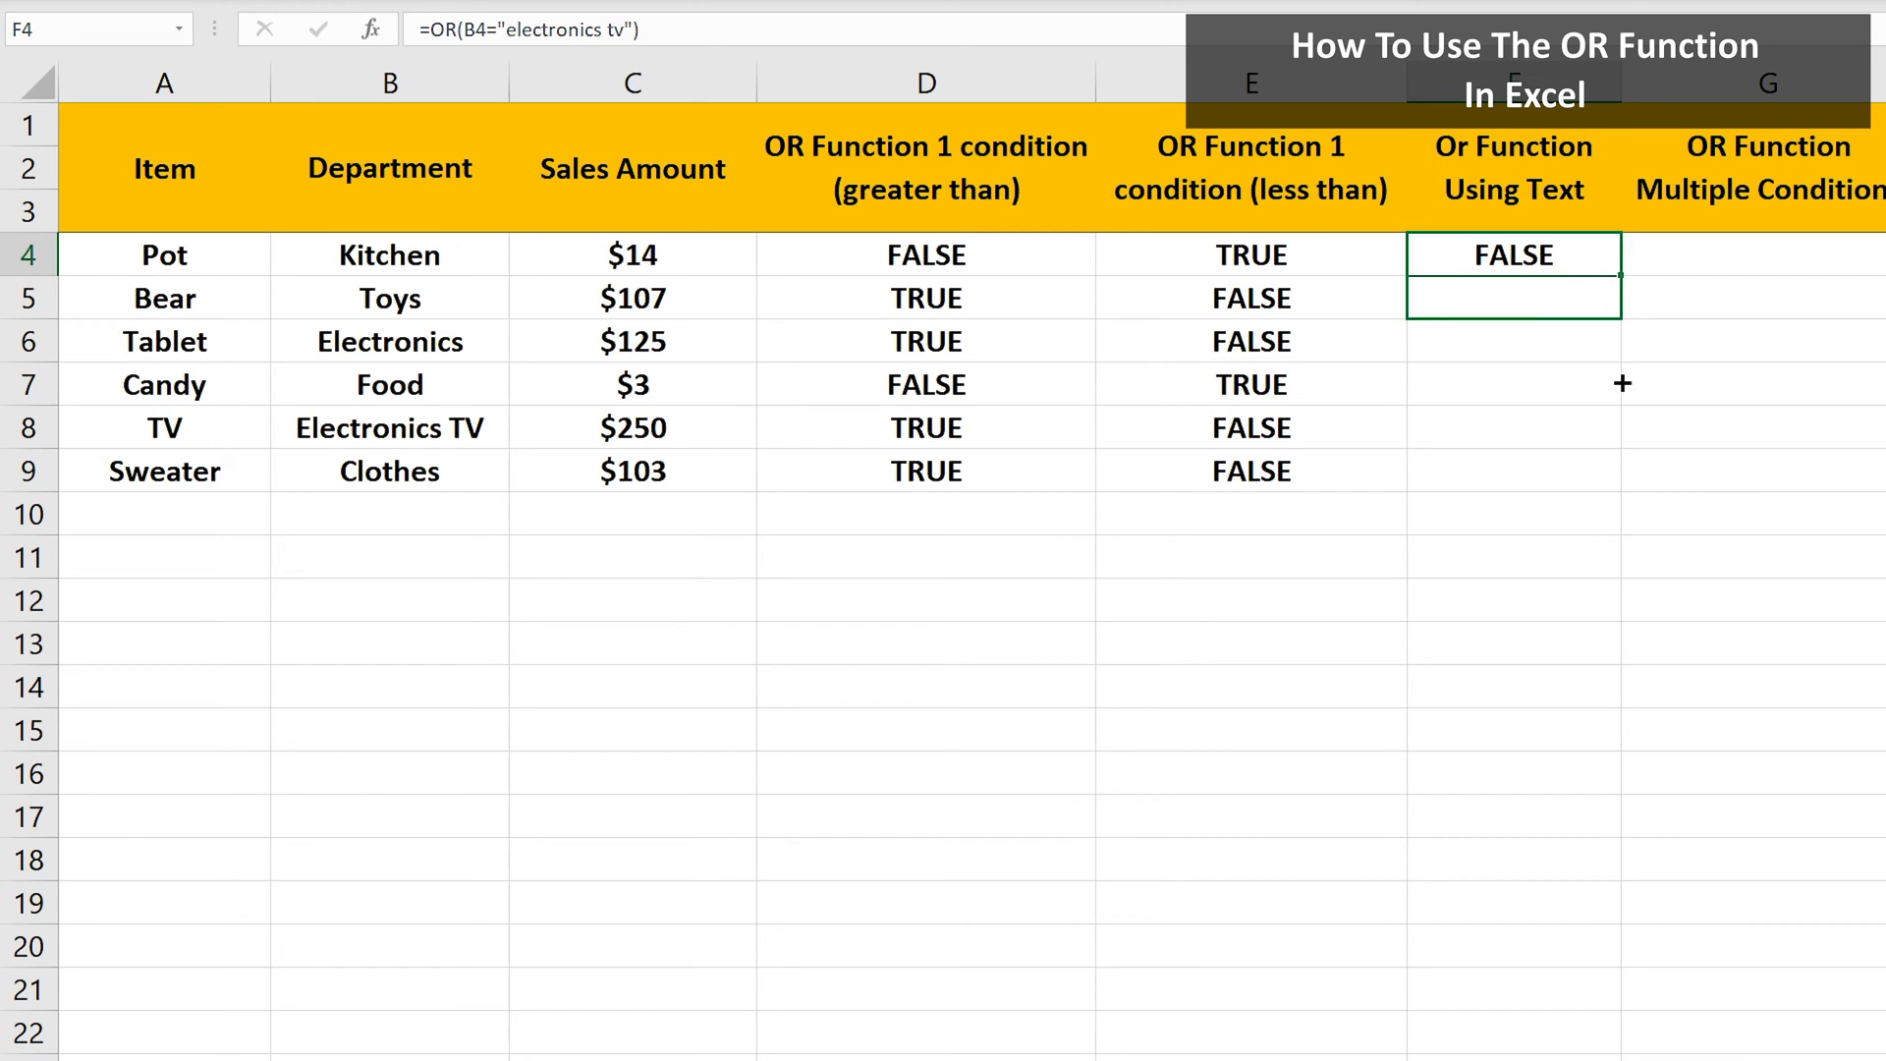
{"action": "left_click_drag", "start_coordinate": [1620, 276], "coordinate": [1620, 477]}
{"action": "left_click", "coordinate": [1579, 552]}
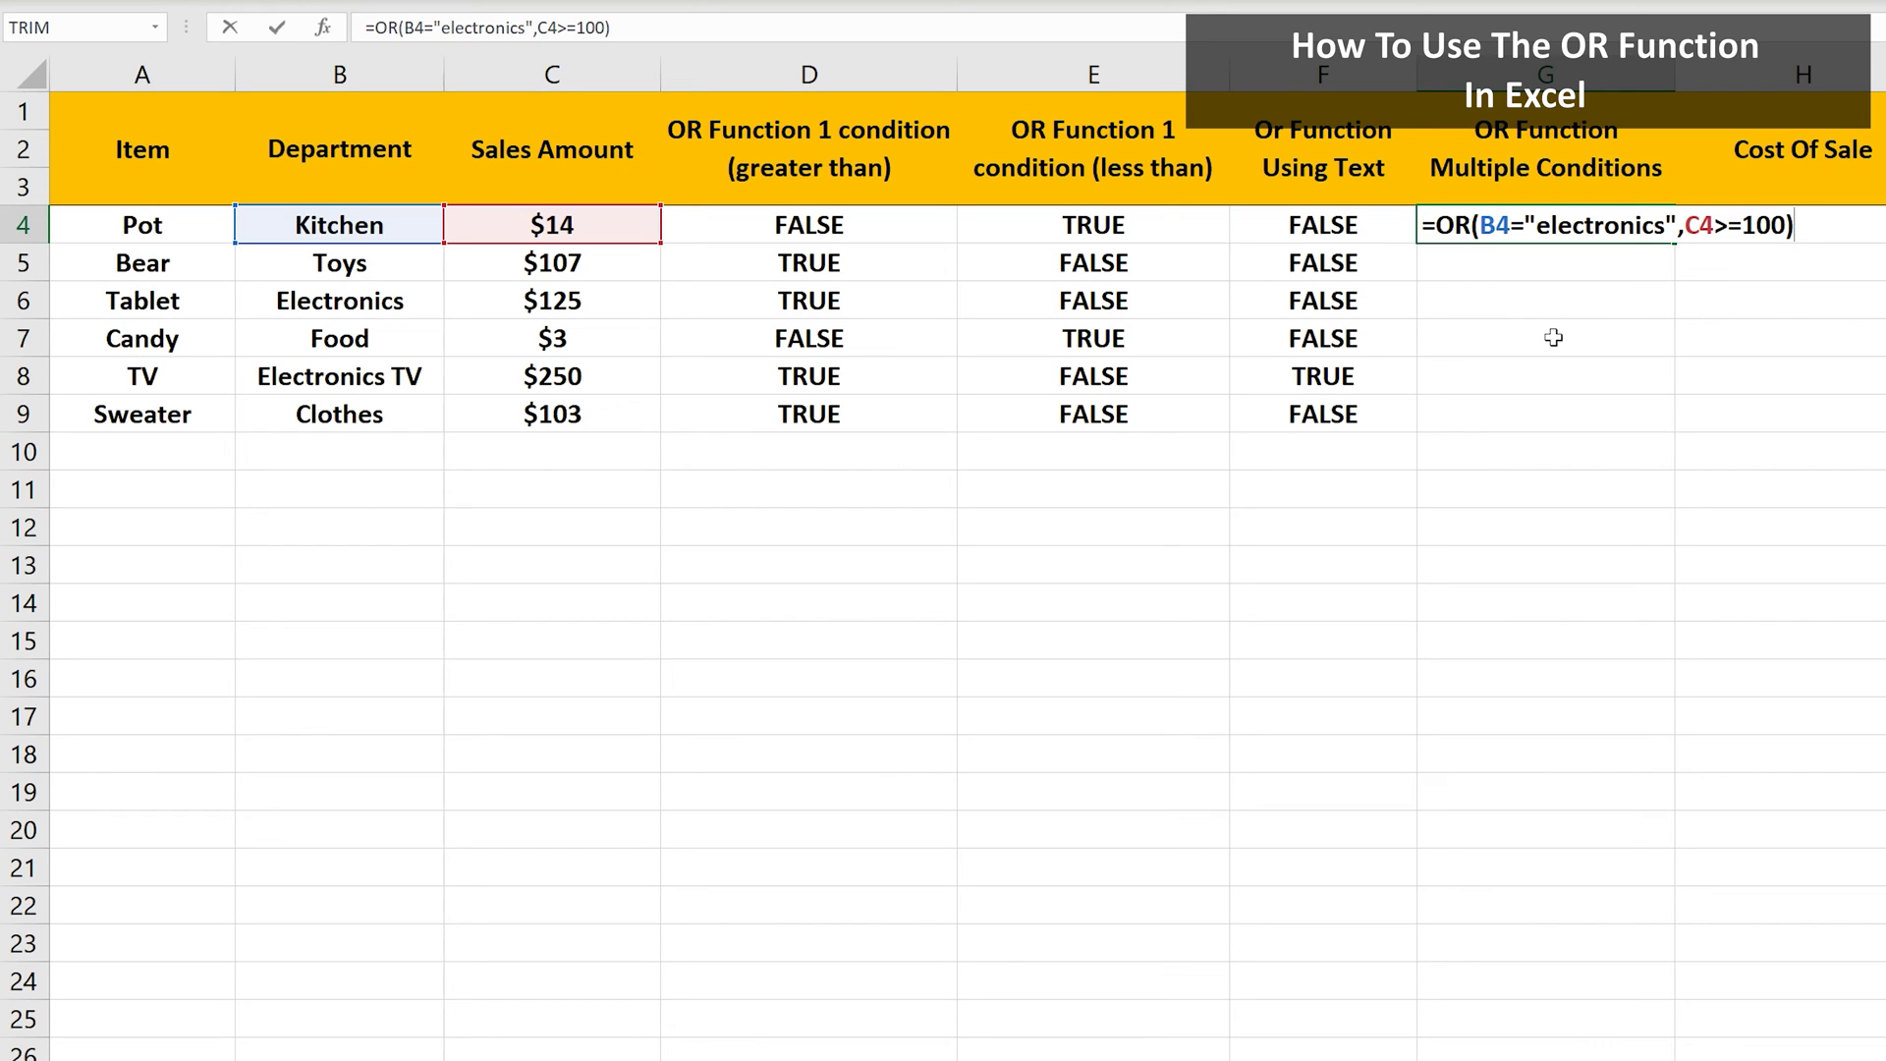
Commit =OR(B4="electronics",C4>=100) in G4 and copy it down through G9.
{"action": "key", "text": "Return"}
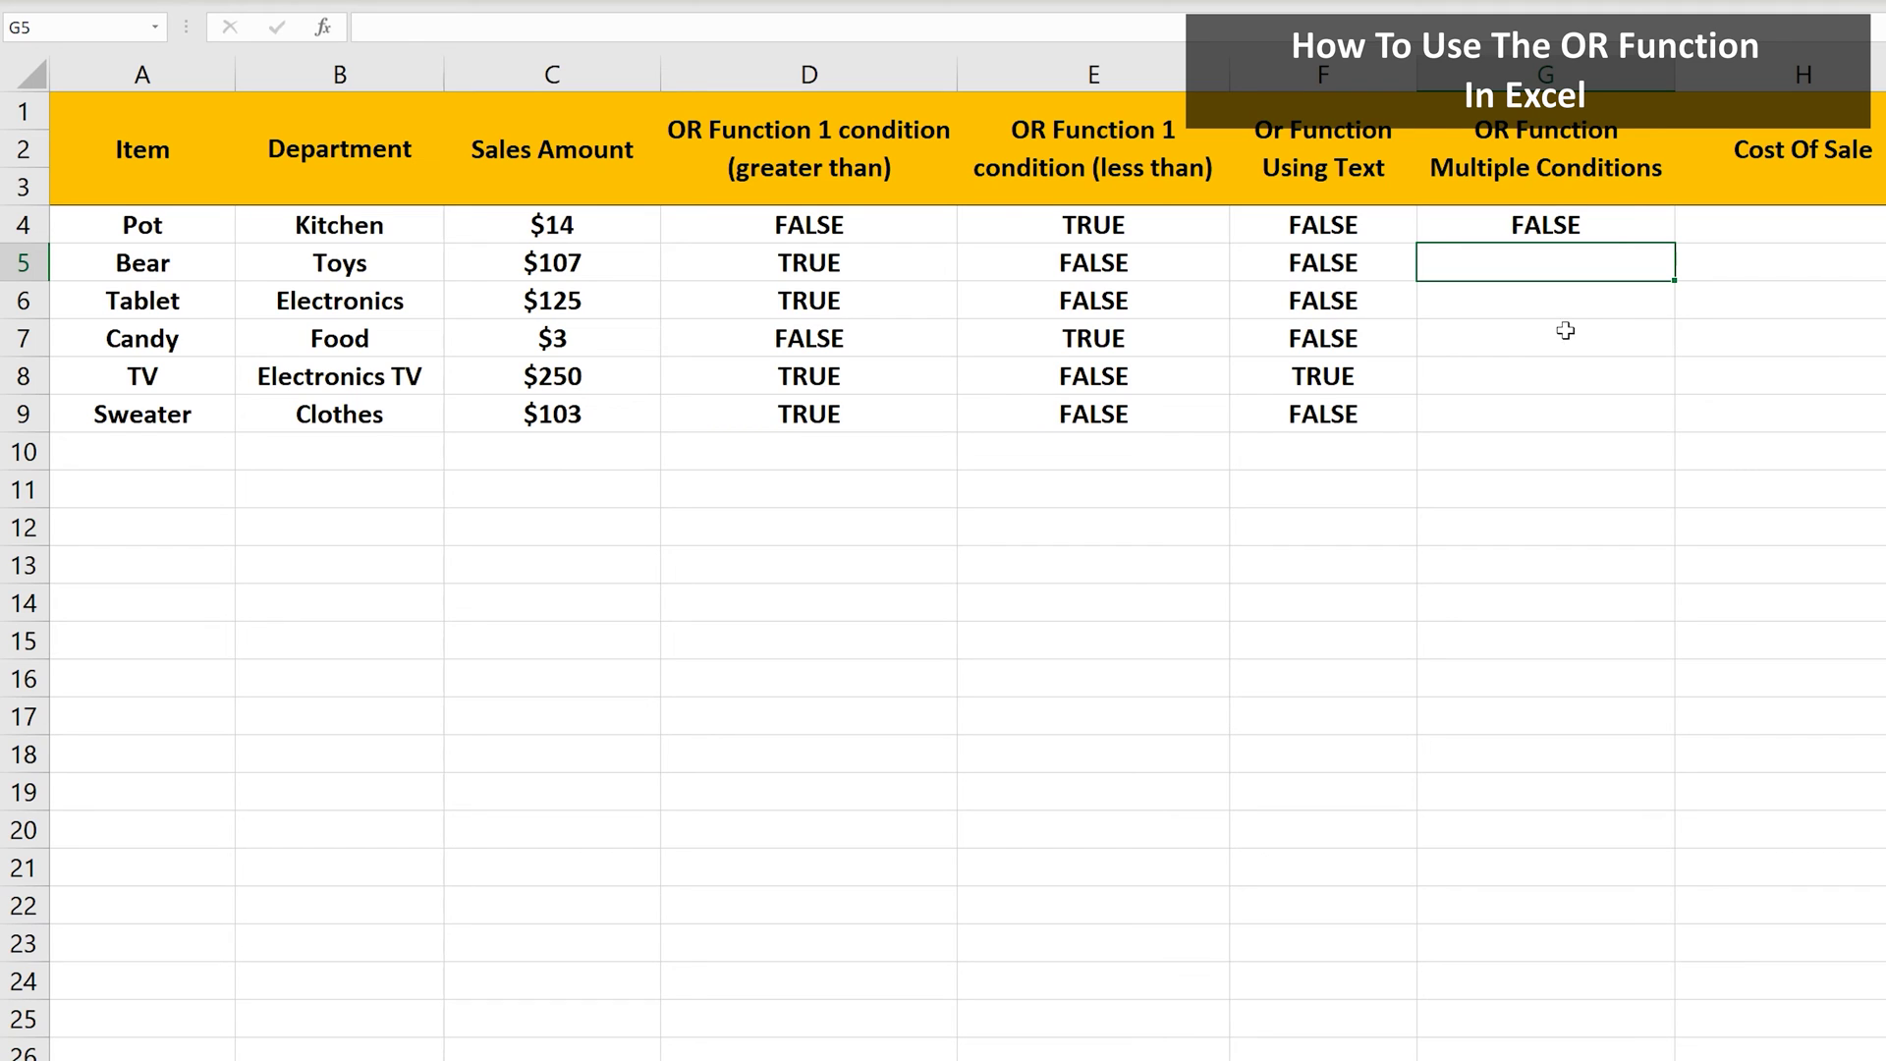
{"action": "left_click", "coordinate": [1615, 224]}
{"action": "left_click_drag", "start_coordinate": [1674, 243], "coordinate": [1674, 427]}
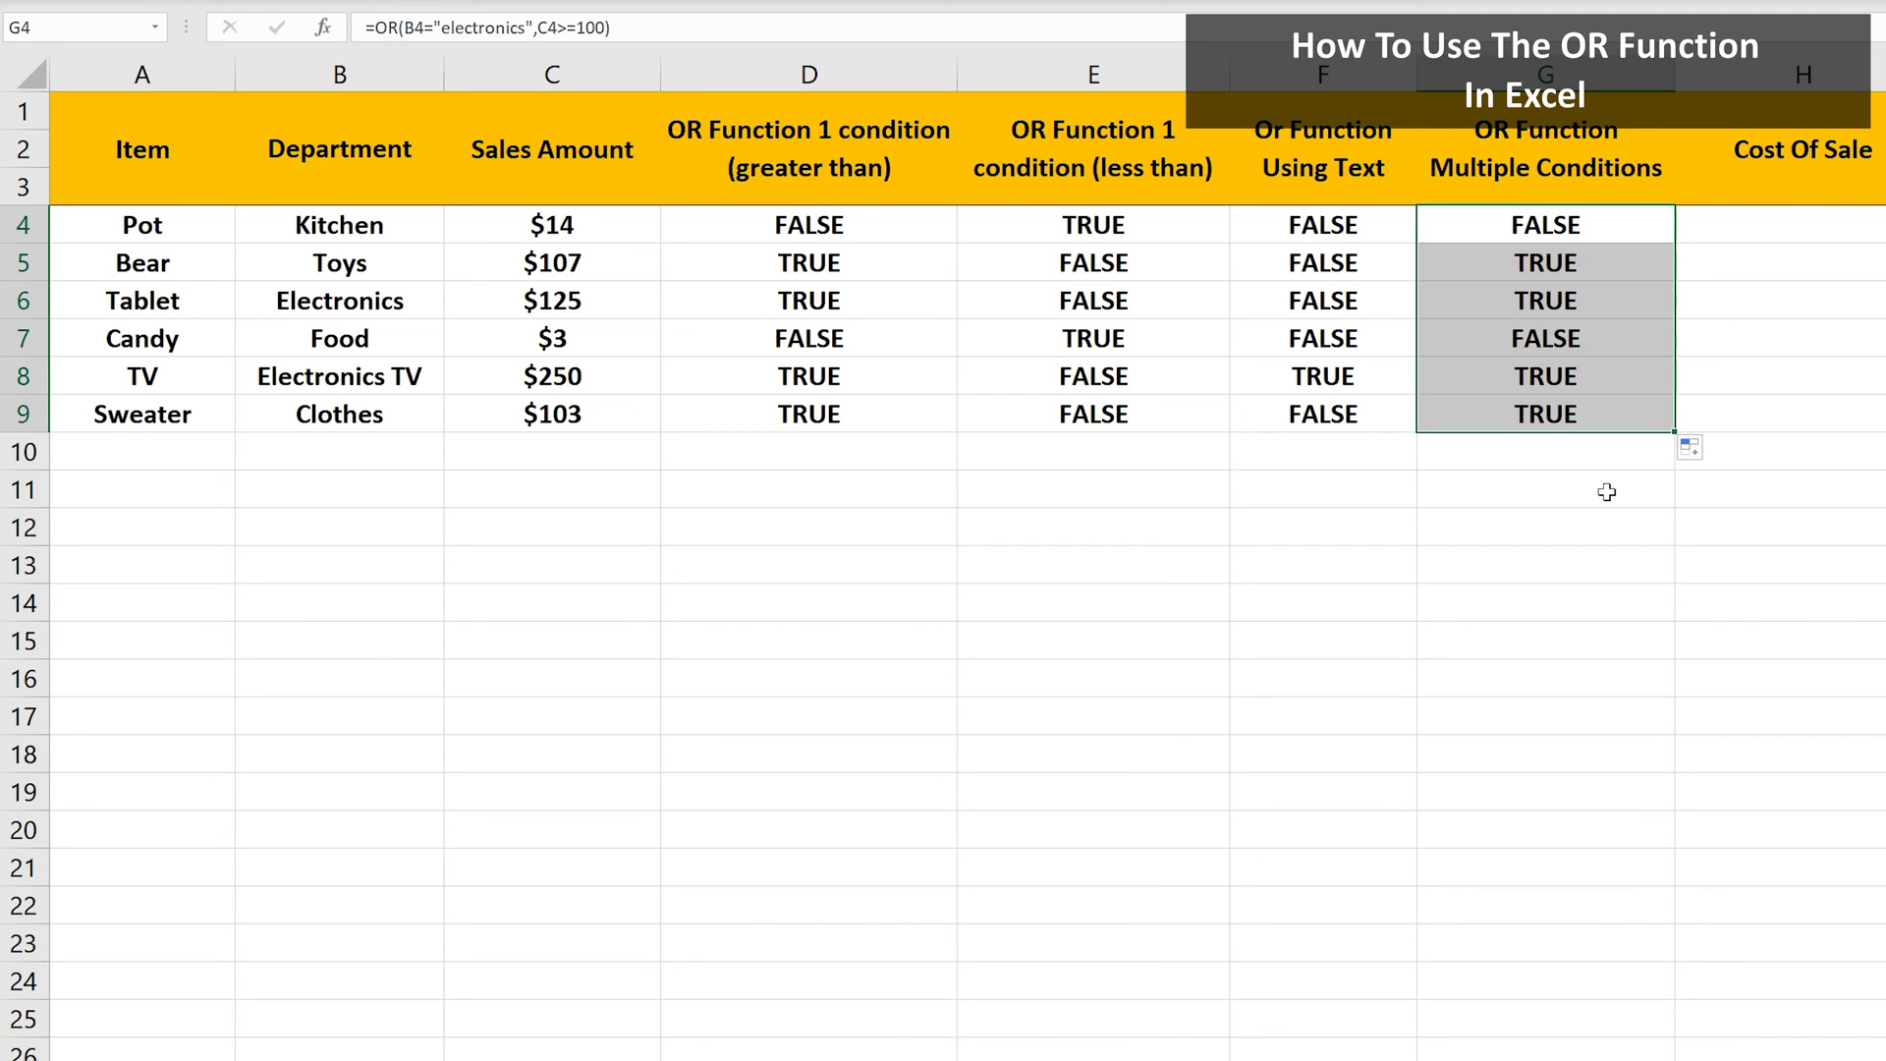
{"action": "left_click", "coordinate": [1608, 491]}
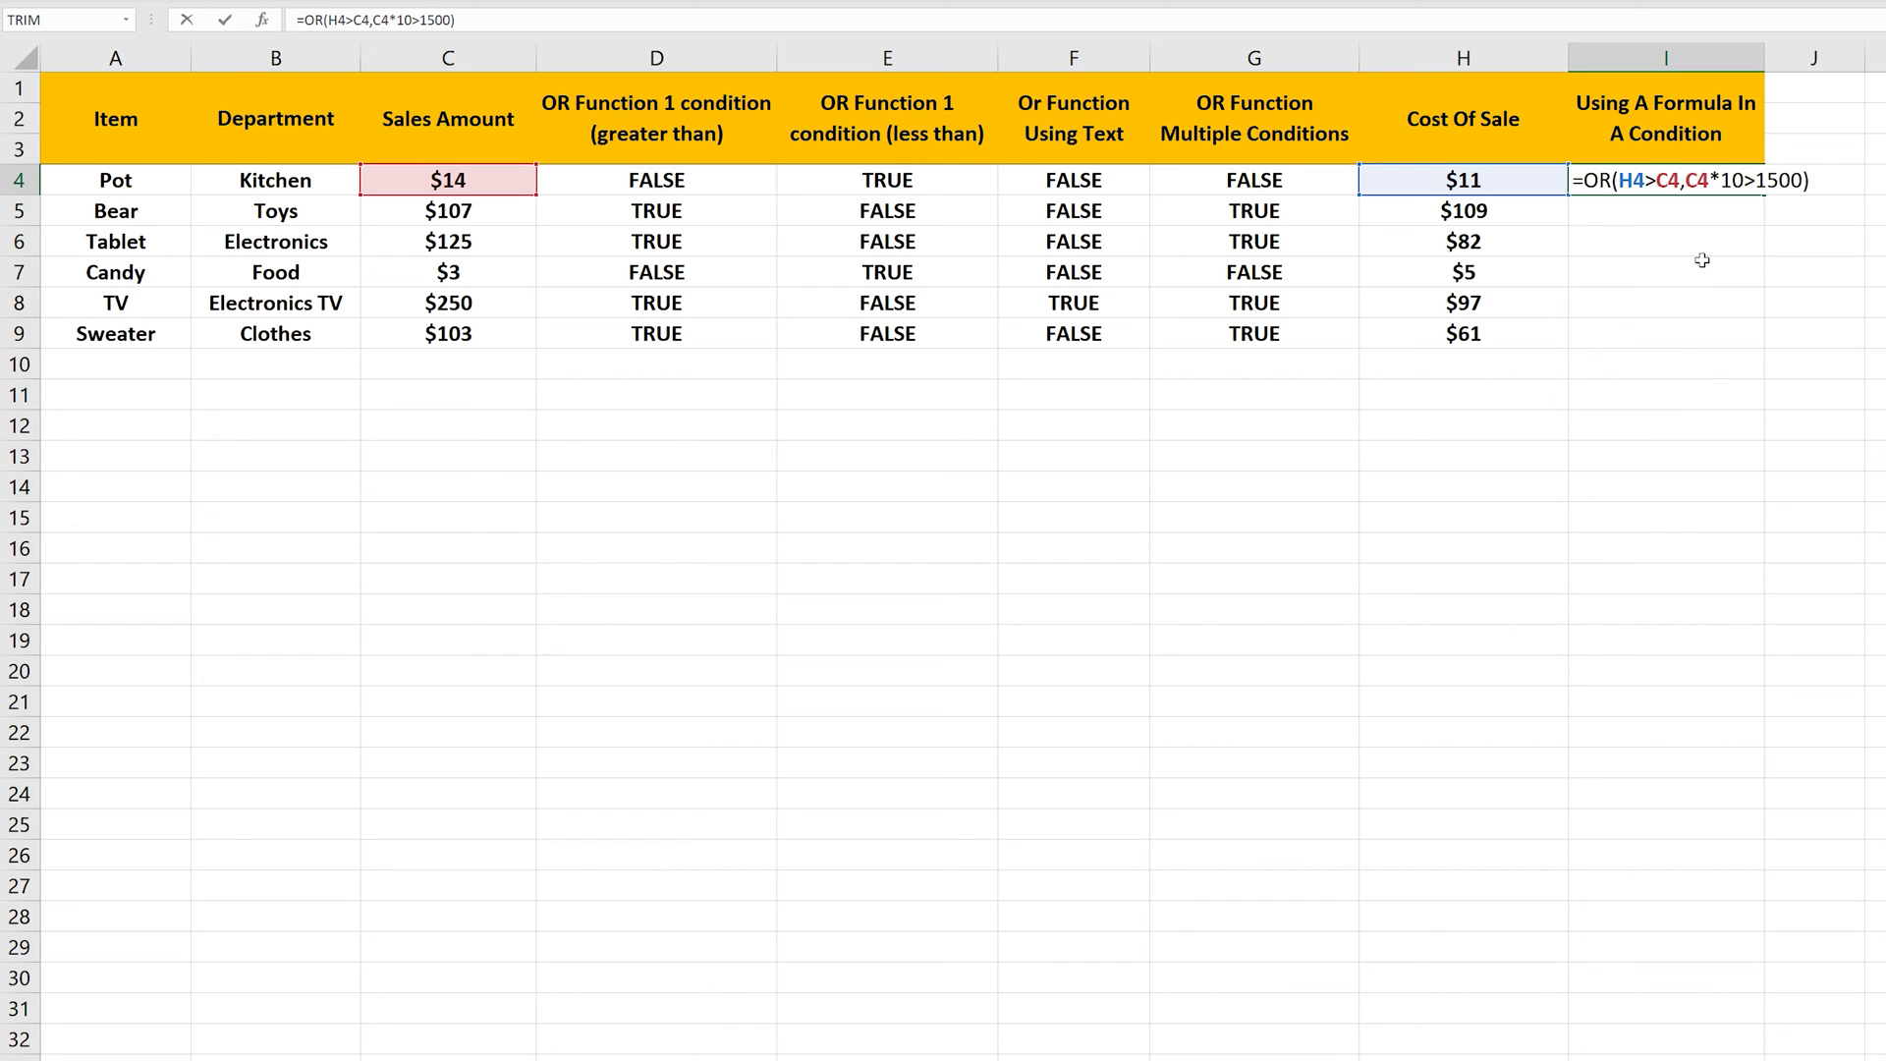
Commit =OR(H4>C4,C4*10>1500) in I4 and copy it down through I9.
{"action": "key", "text": "Return"}
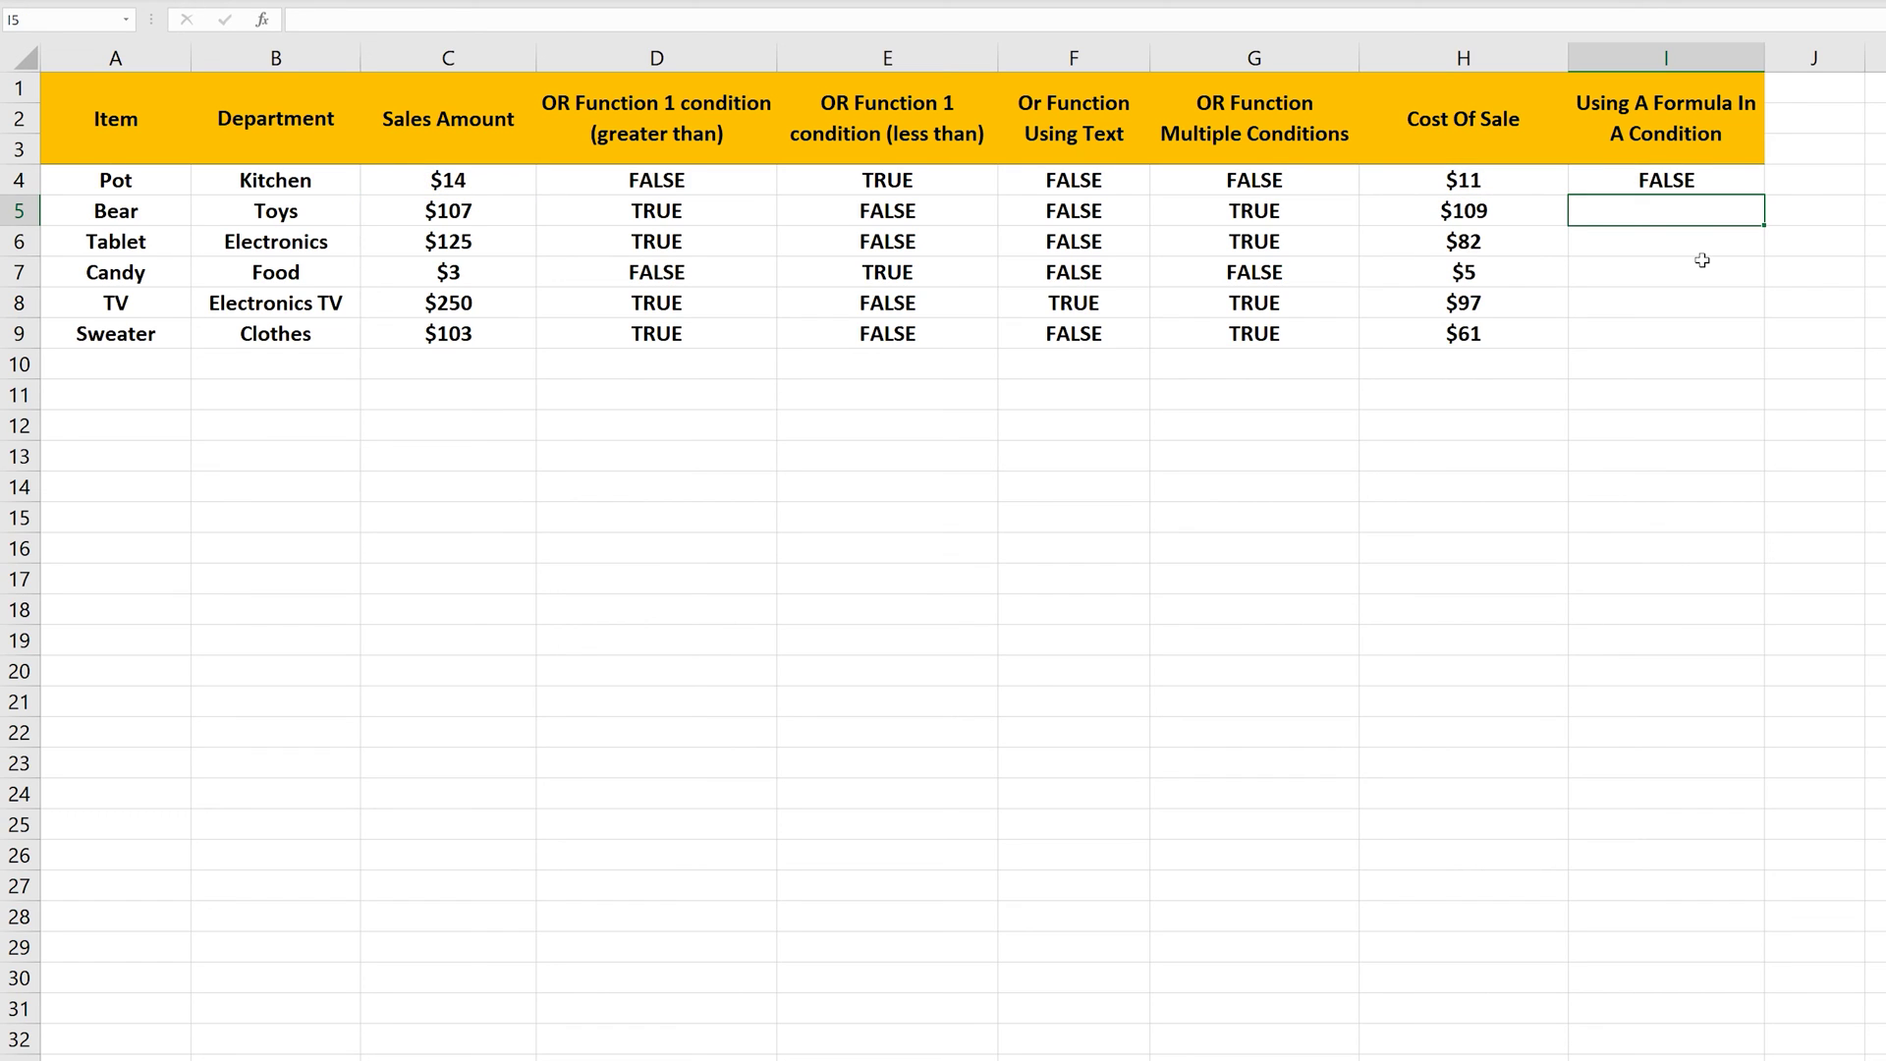
{"action": "left_click", "coordinate": [1718, 184]}
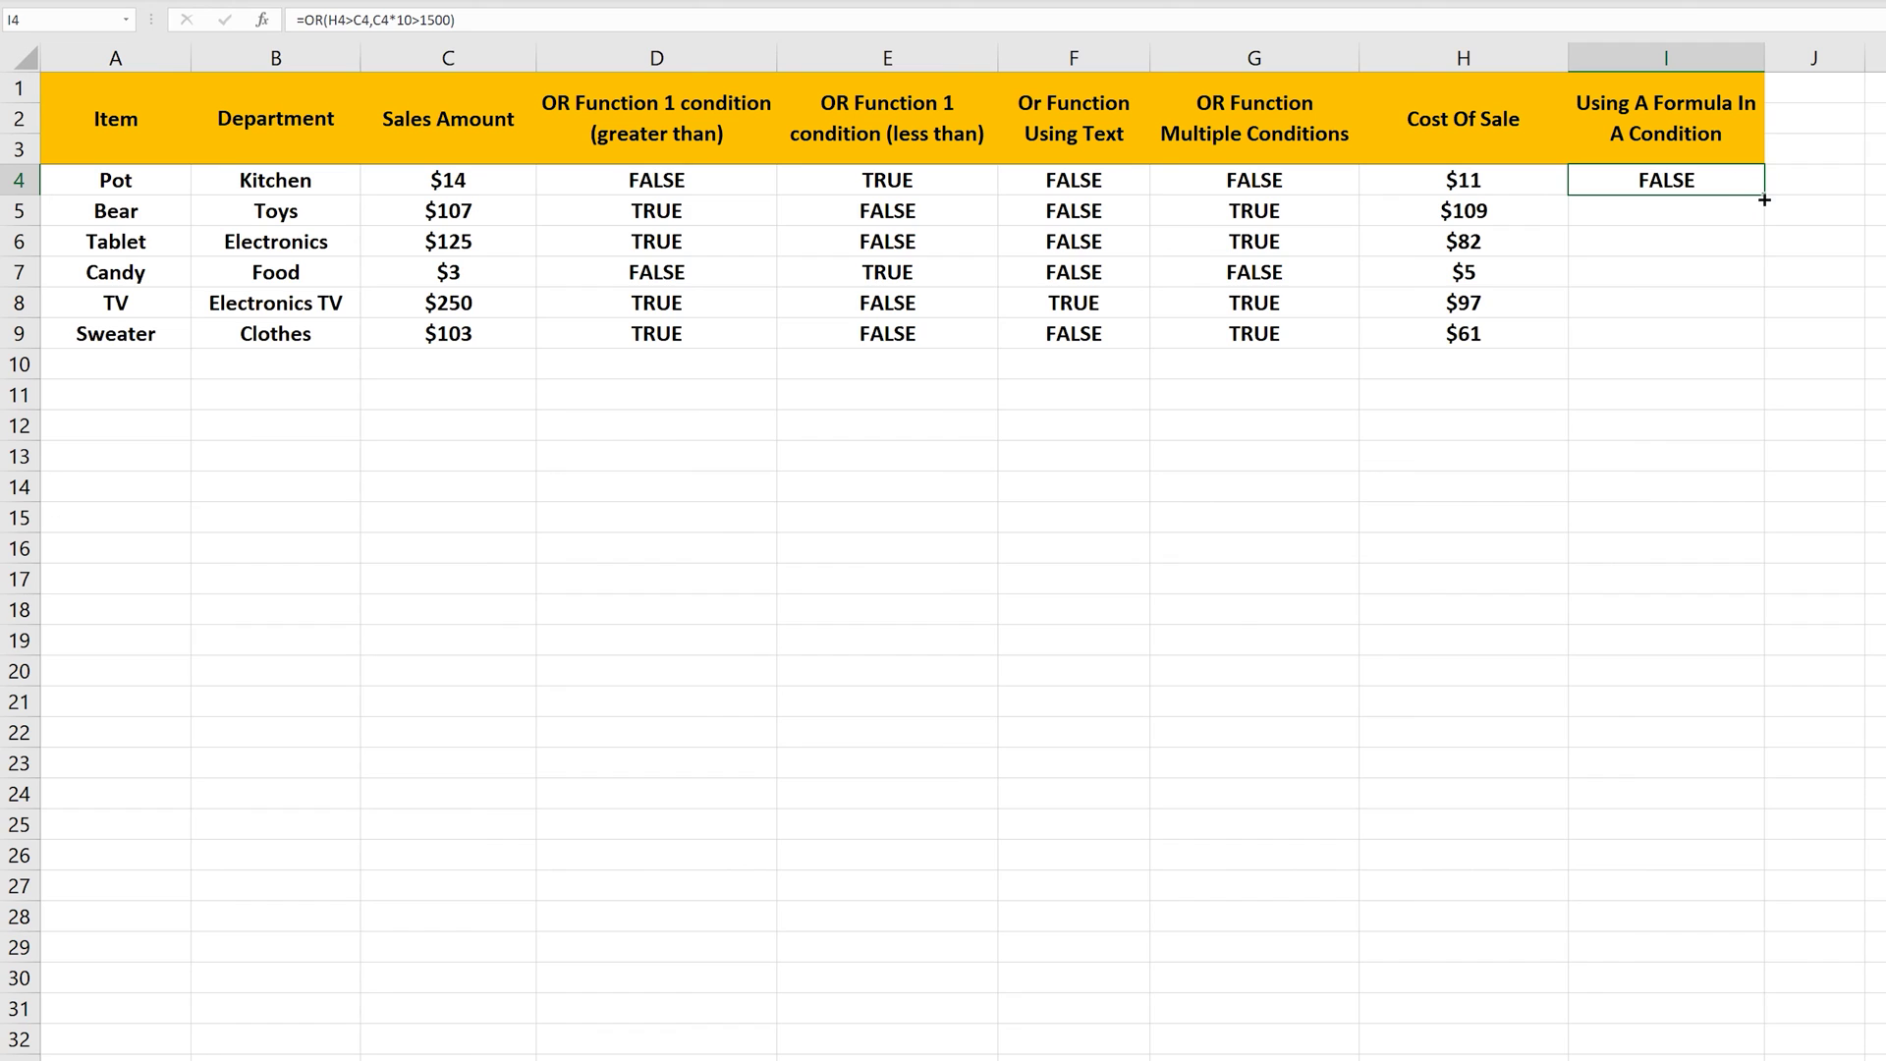
{"action": "left_click_drag", "start_coordinate": [1765, 194], "coordinate": [1768, 339]}
{"action": "left_click", "coordinate": [1698, 399]}
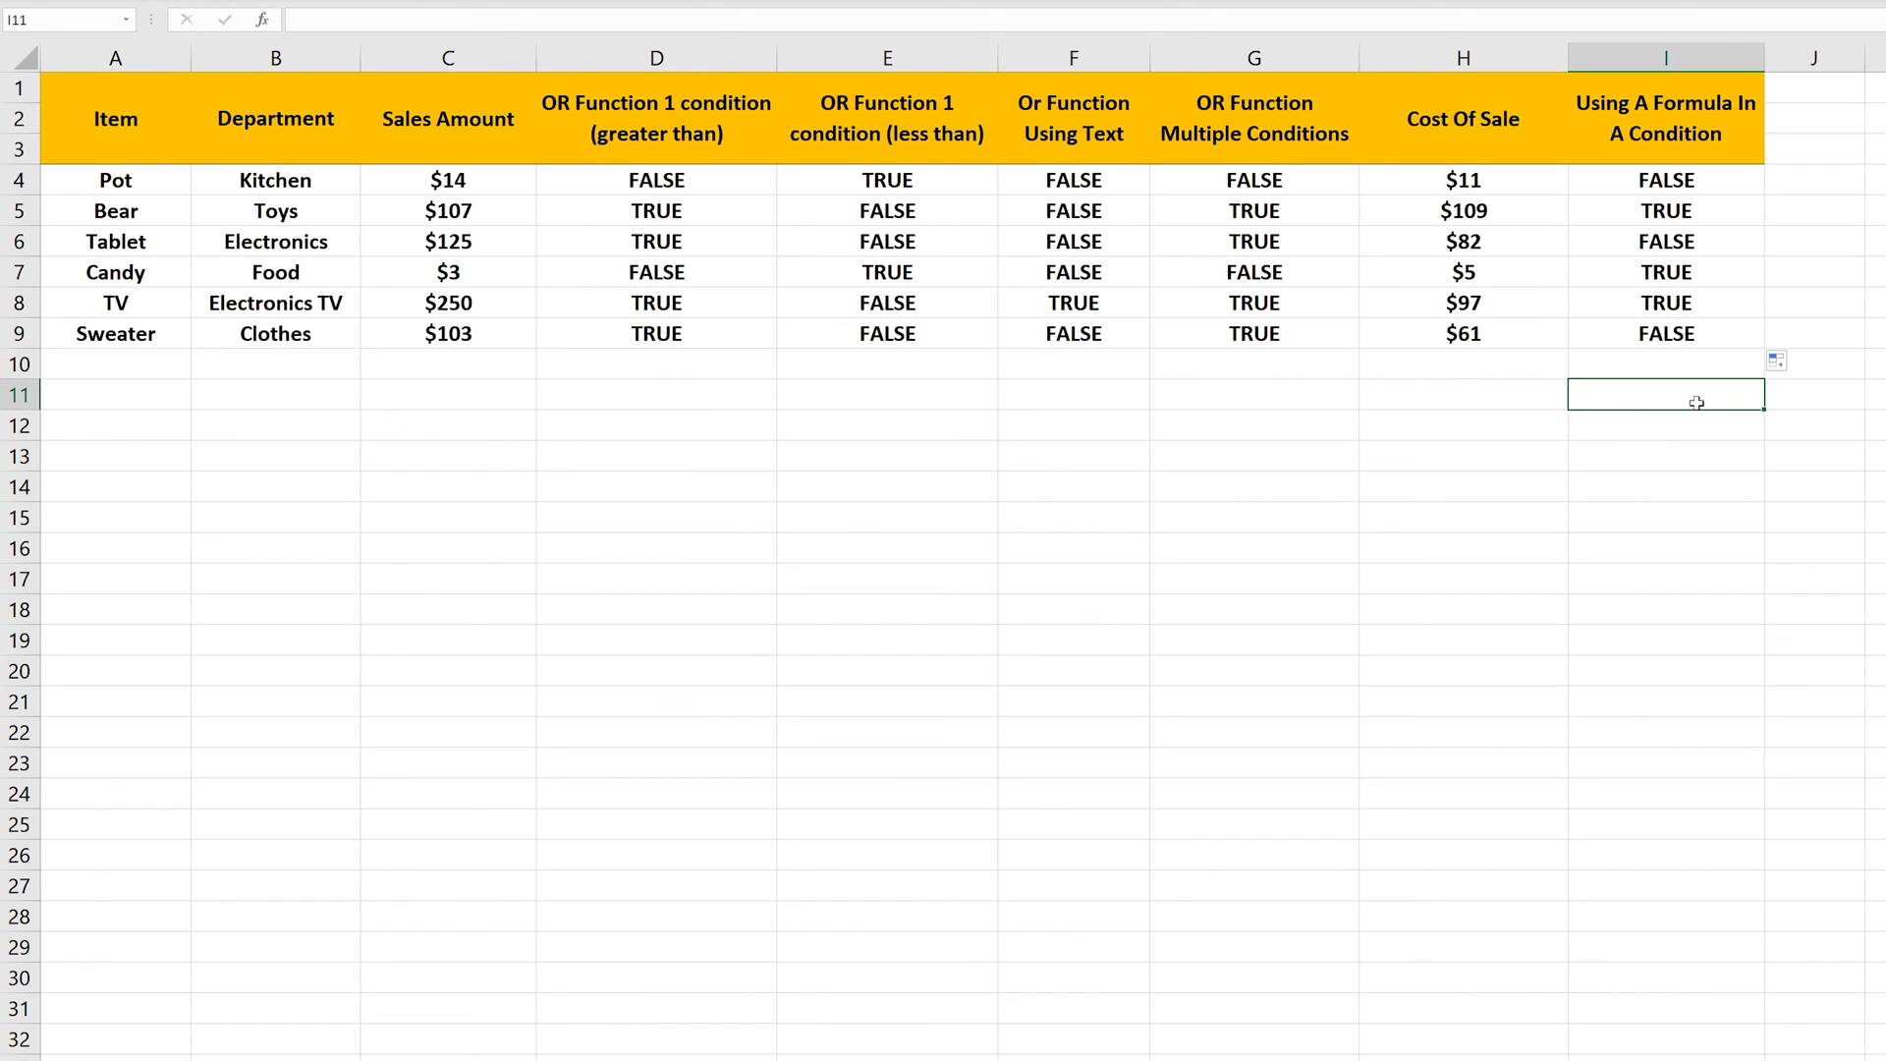